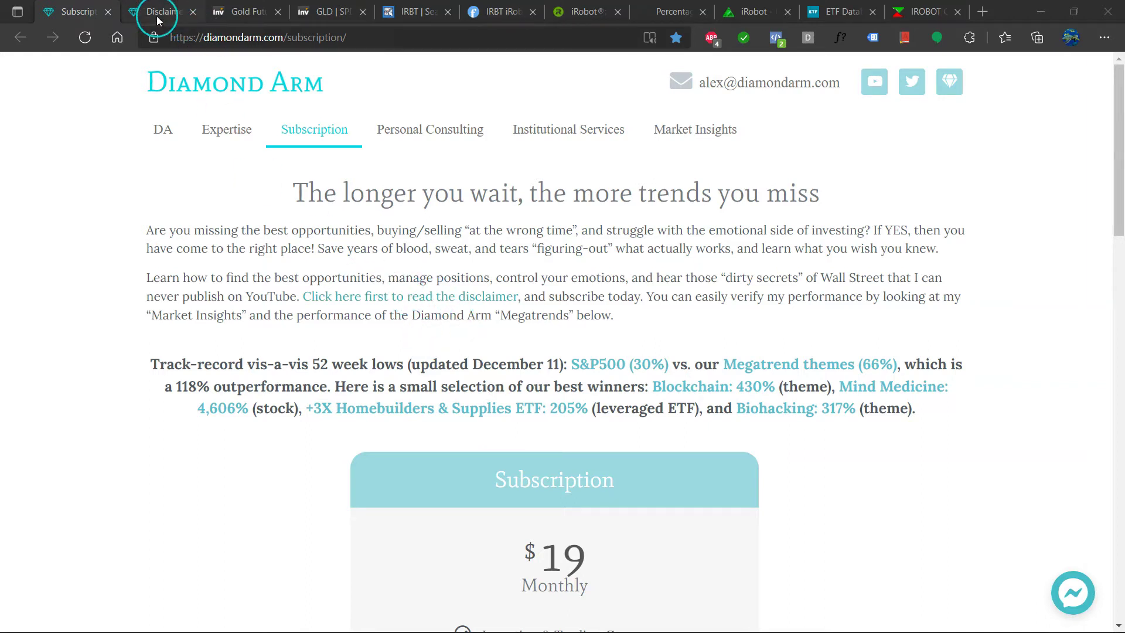
Step: View the Diamond Arm disclaimer page and switch to the Watchlist workbook in Excel
left_click(158, 15)
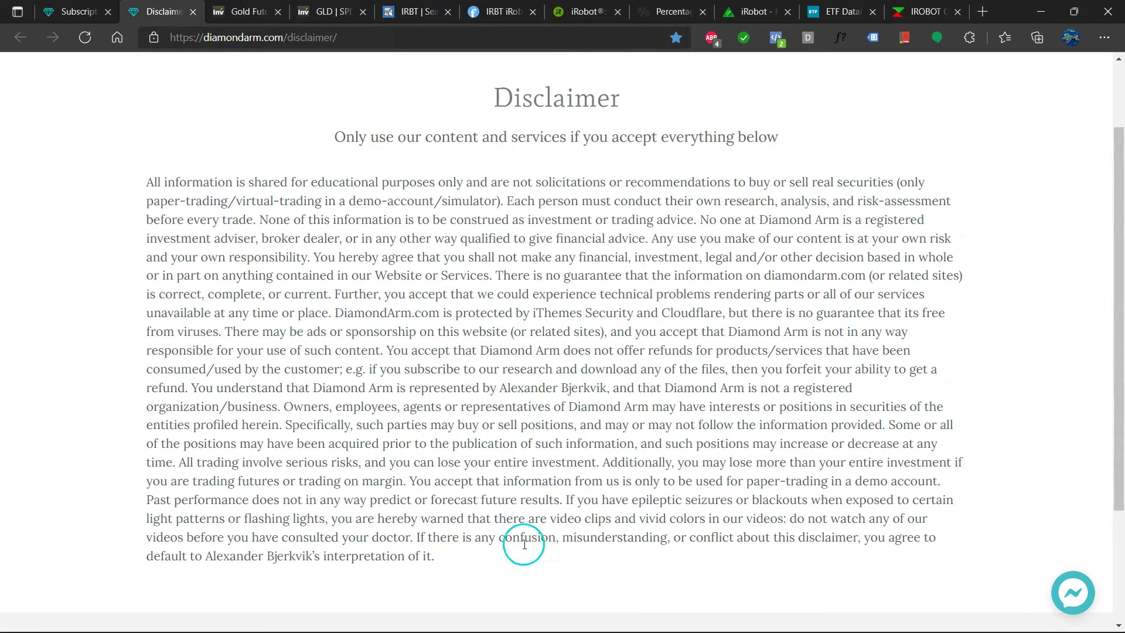
mouse_move(469, 630)
left_click(537, 616)
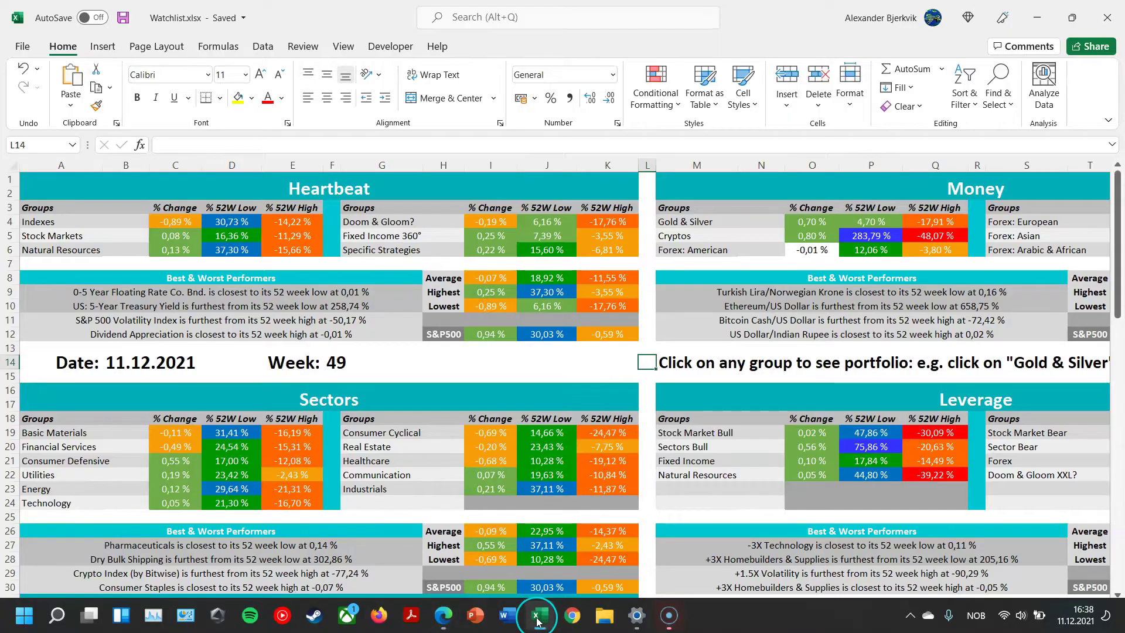
Step: Inspect the Mobile Robots group's 52-week low and 52-week high percentages in the Megatrends table
left_click(616, 356)
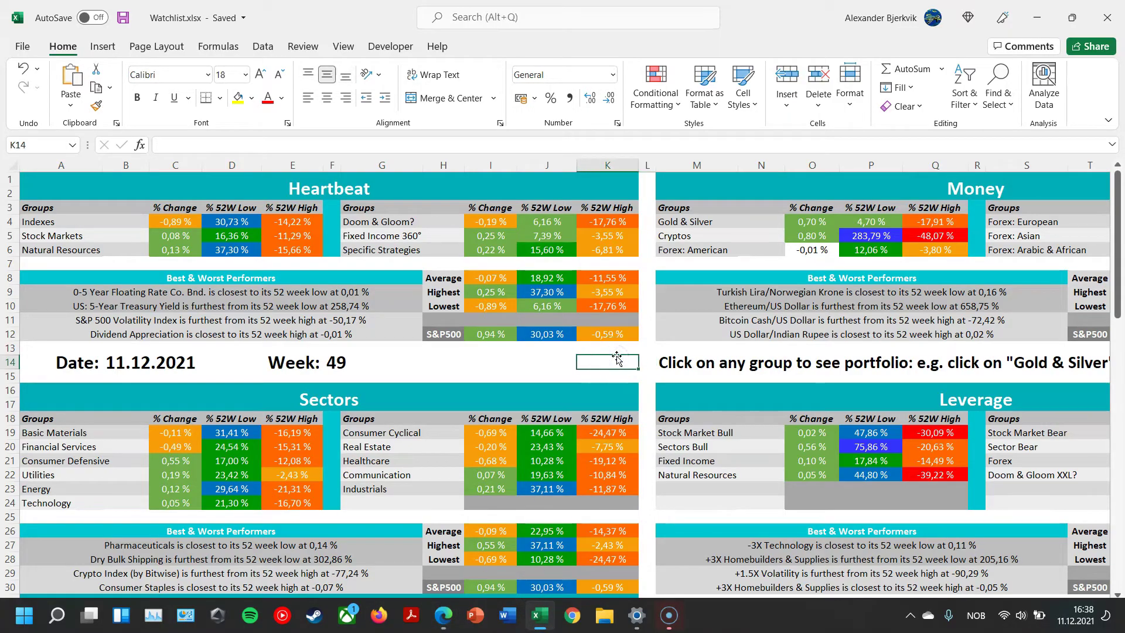
scroll(646, 381, "down", 10)
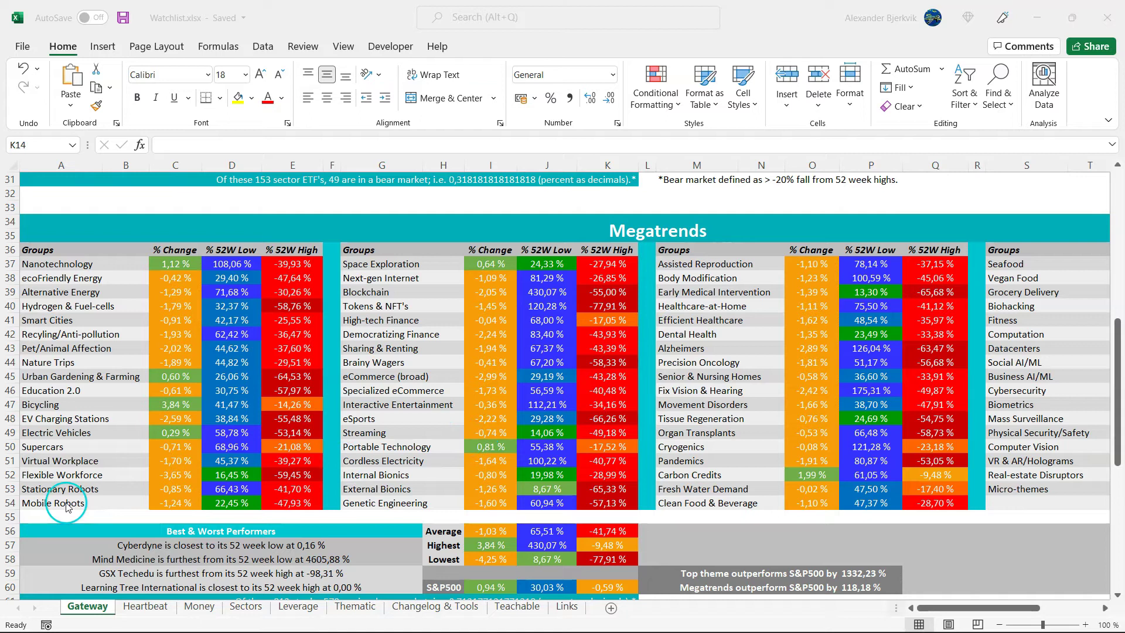
left_click(237, 502)
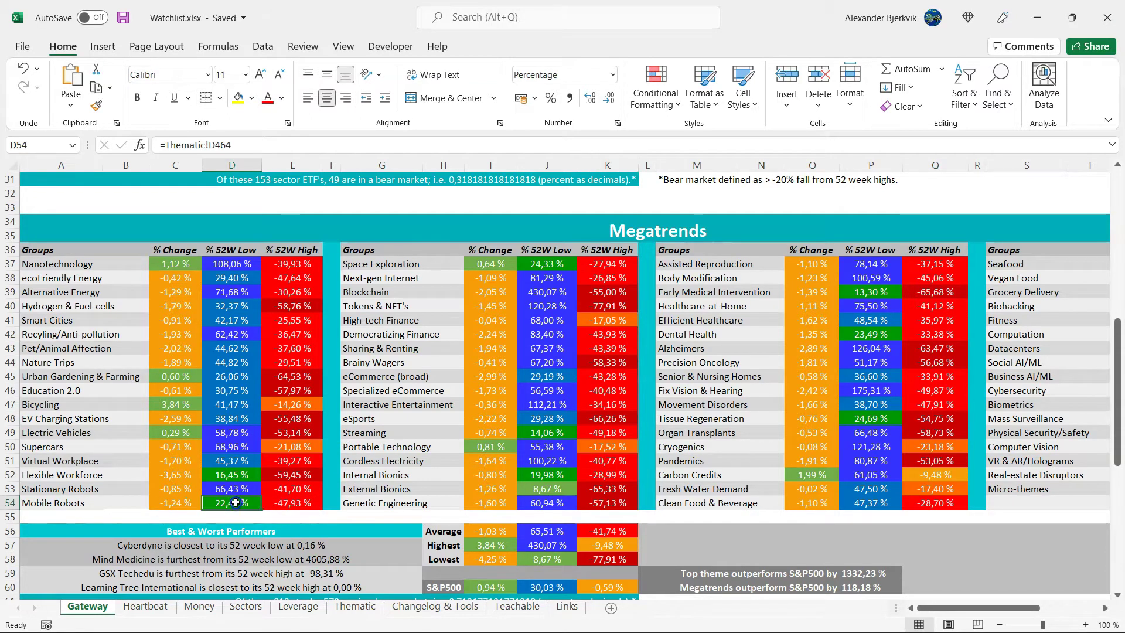
scroll(251, 481, "down", 1)
scroll(250, 482, "down", 1)
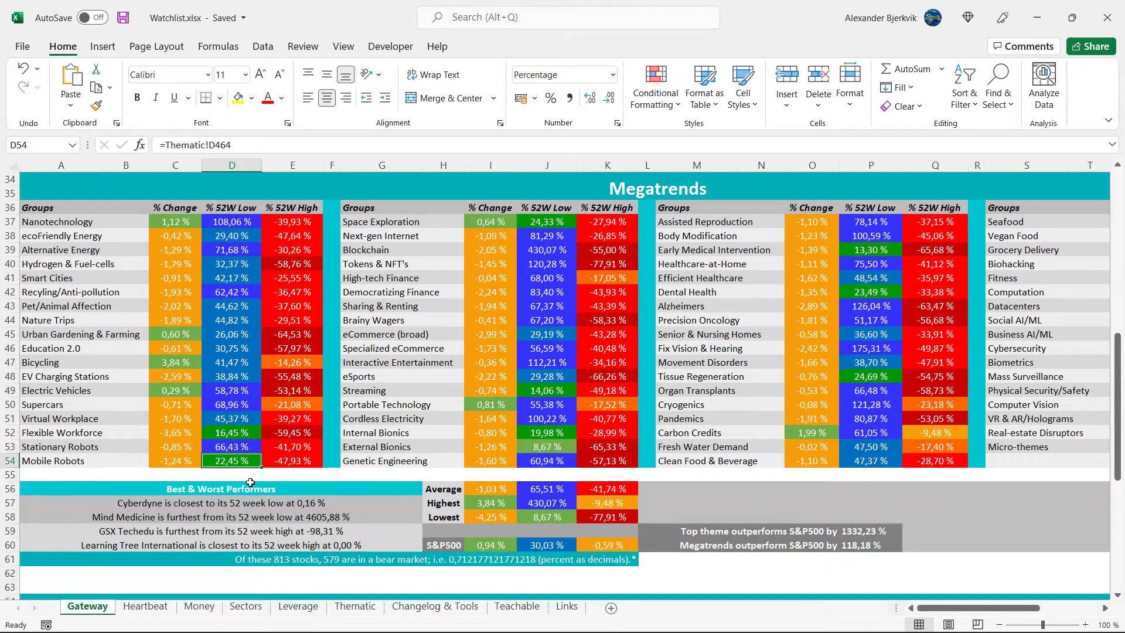
left_click(284, 461)
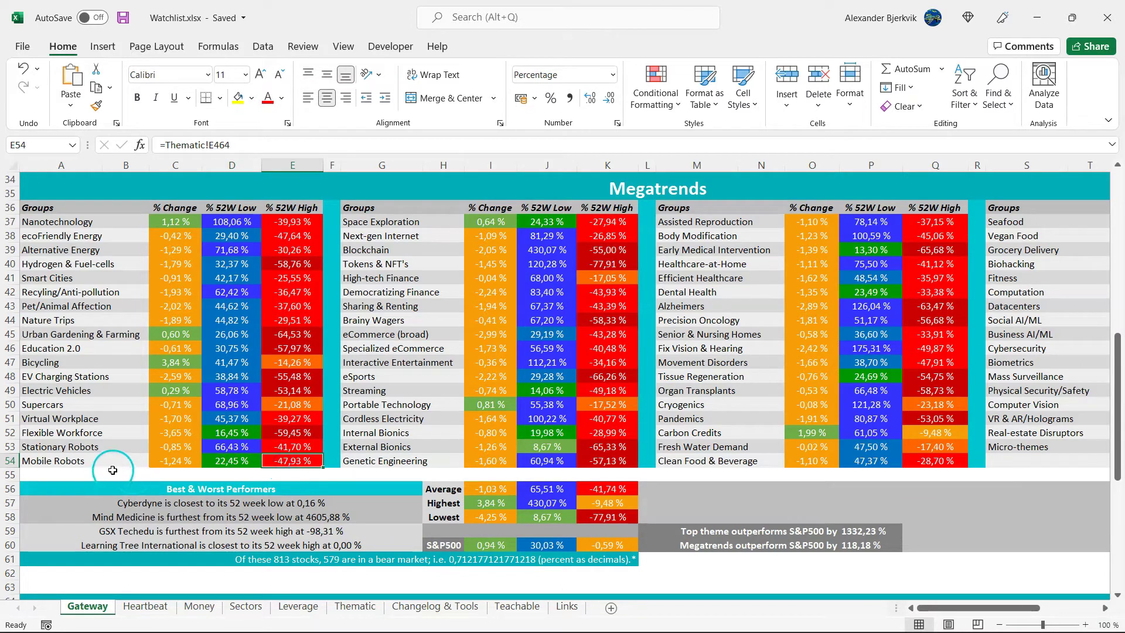
Step: Open the Mobile Robots portfolio and inspect iRobot's specifics and its 52-week low and high percentages
left_click(64, 460)
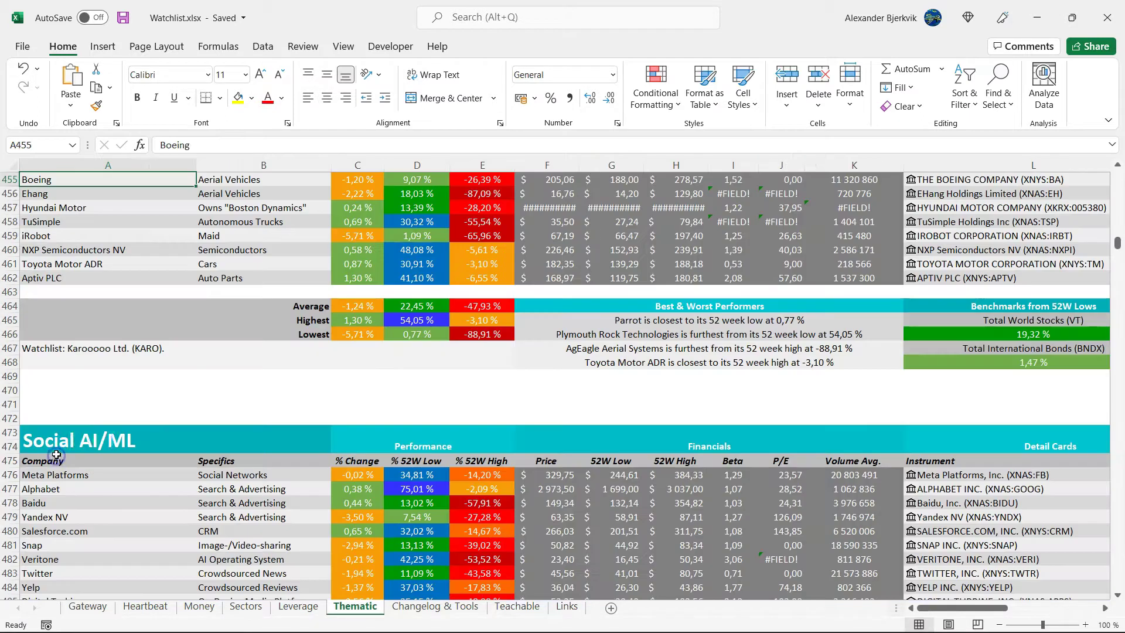
scroll(293, 457, "up", 4)
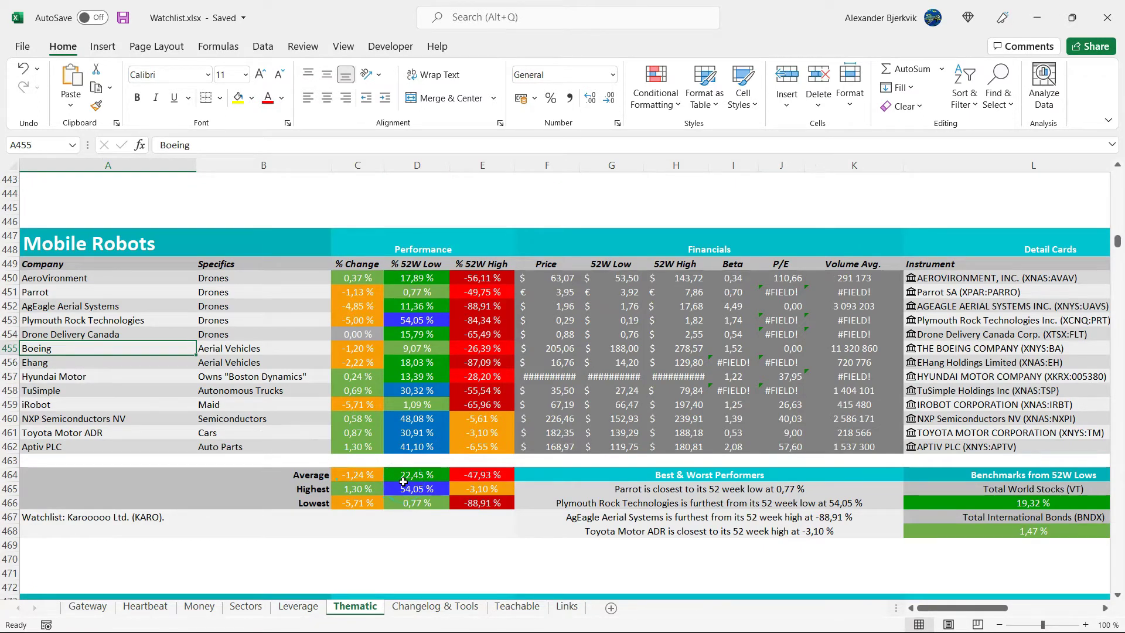
left_click(250, 405)
left_click(426, 403)
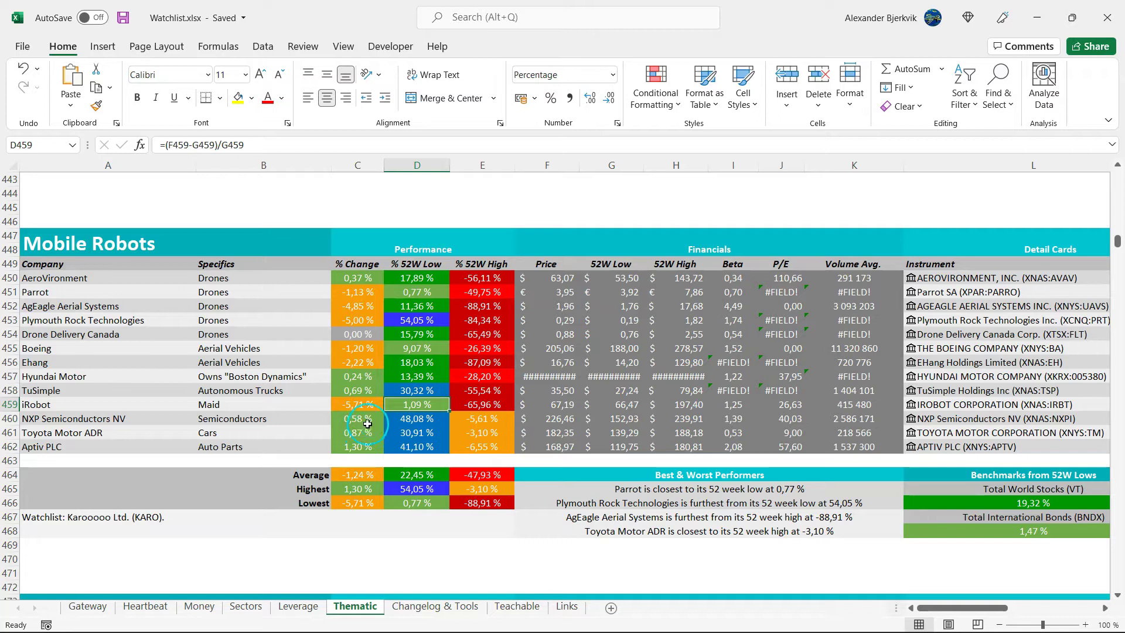
left_click(479, 404)
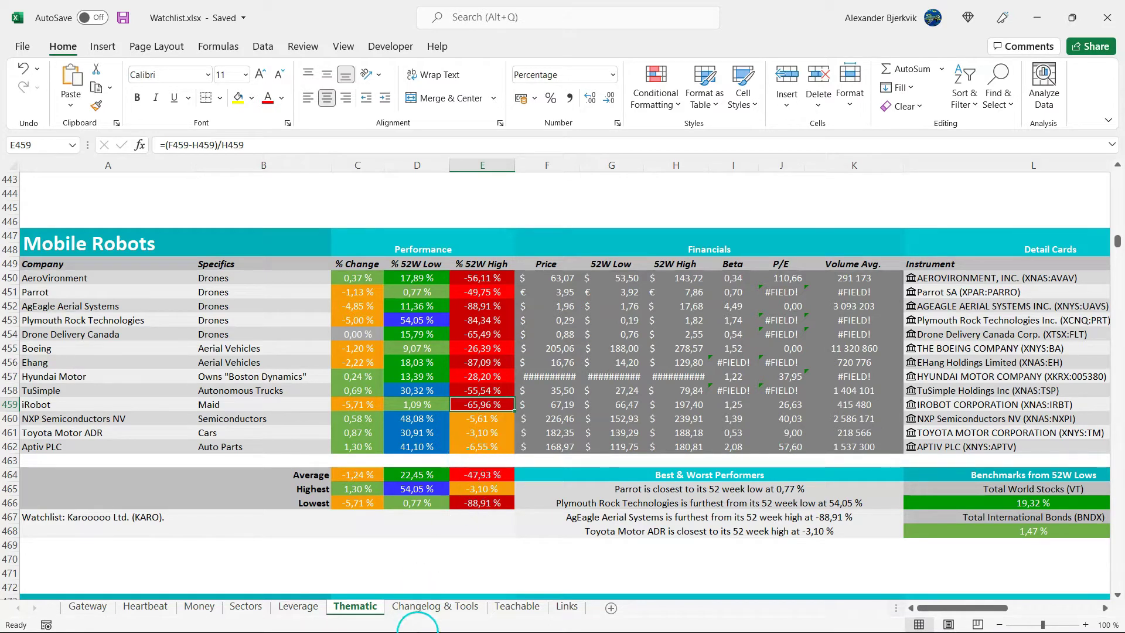
Step: Switch to the browser and examine the product range and prices on the iRobot website
left_click(443, 615)
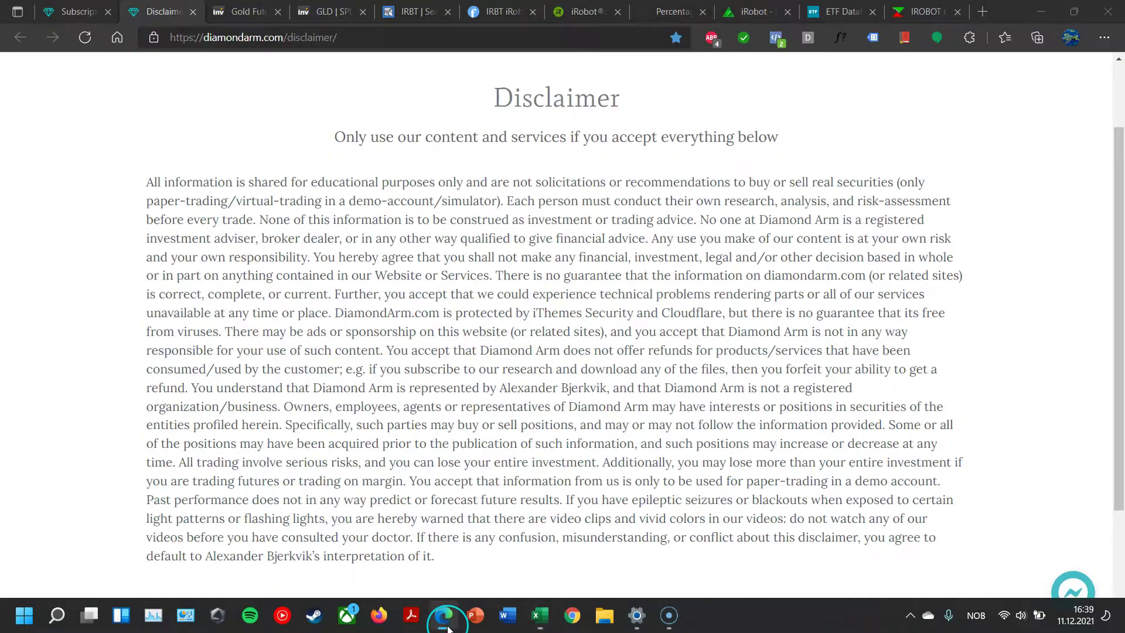
left_click(567, 7)
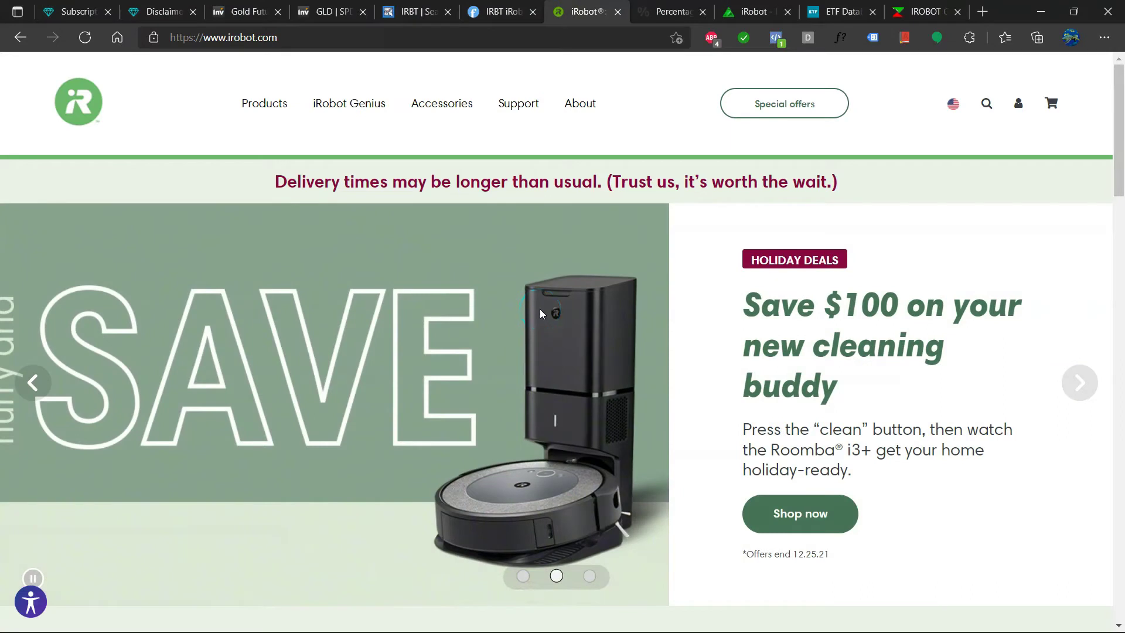
scroll(540, 402, "down", 3)
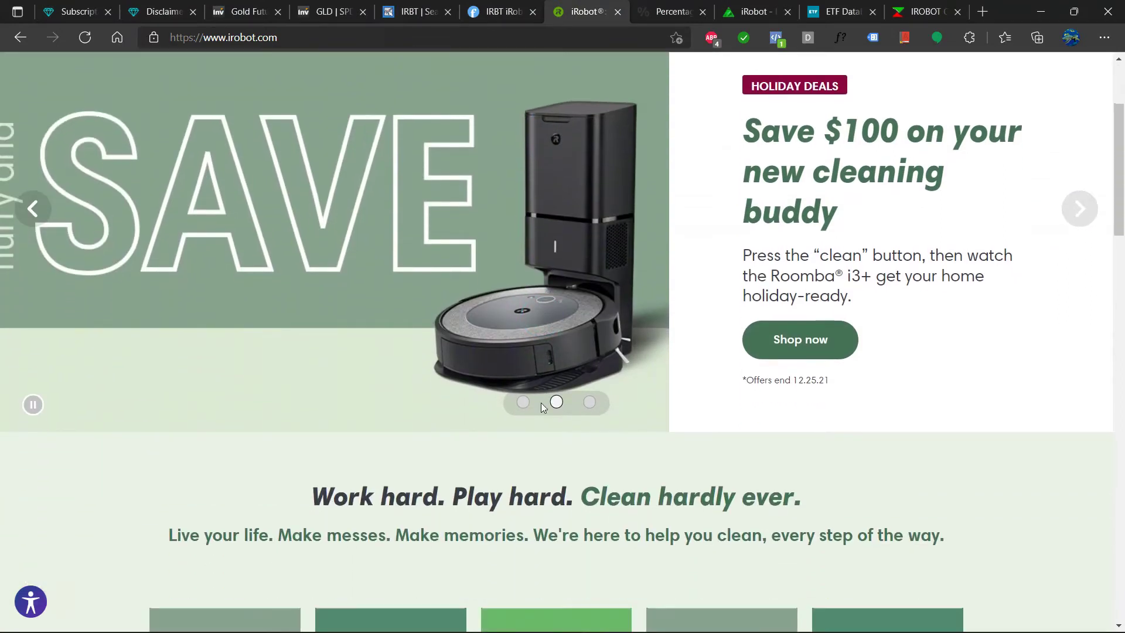
scroll(540, 402, "down", 3)
scroll(498, 477, "down", 3)
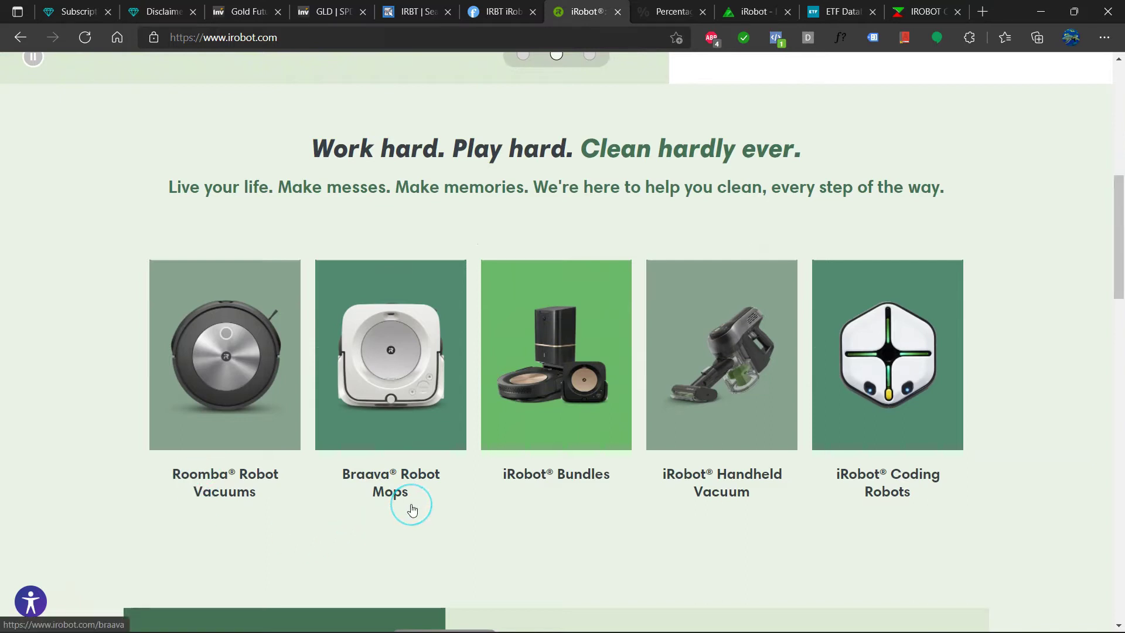
scroll(411, 510, "down", 5)
scroll(412, 507, "down", 6)
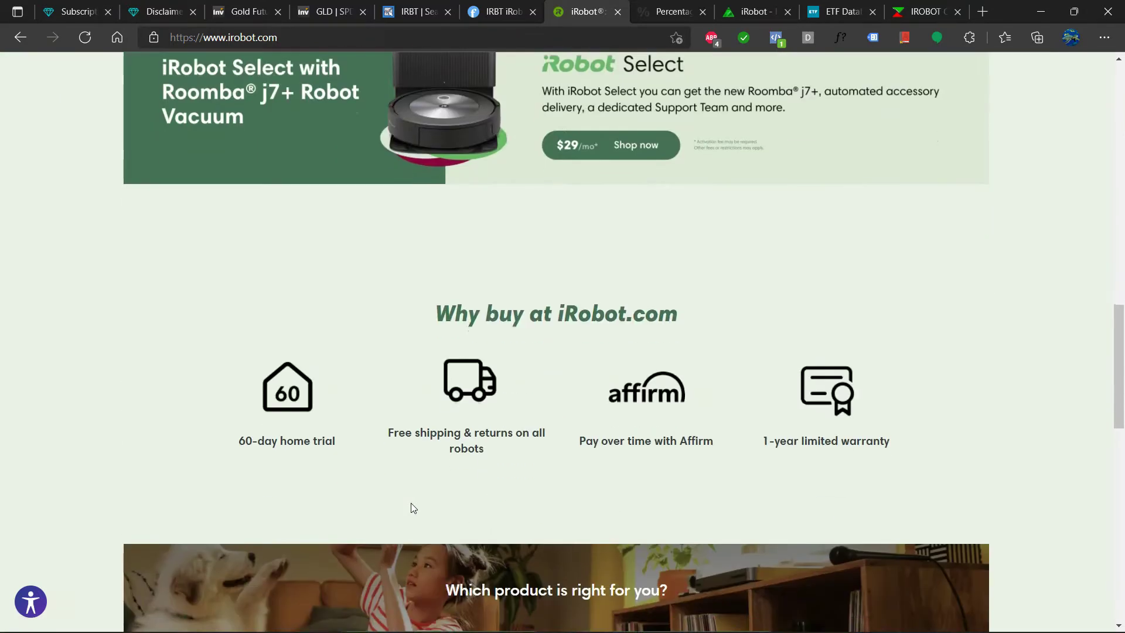
scroll(410, 503, "up", 20)
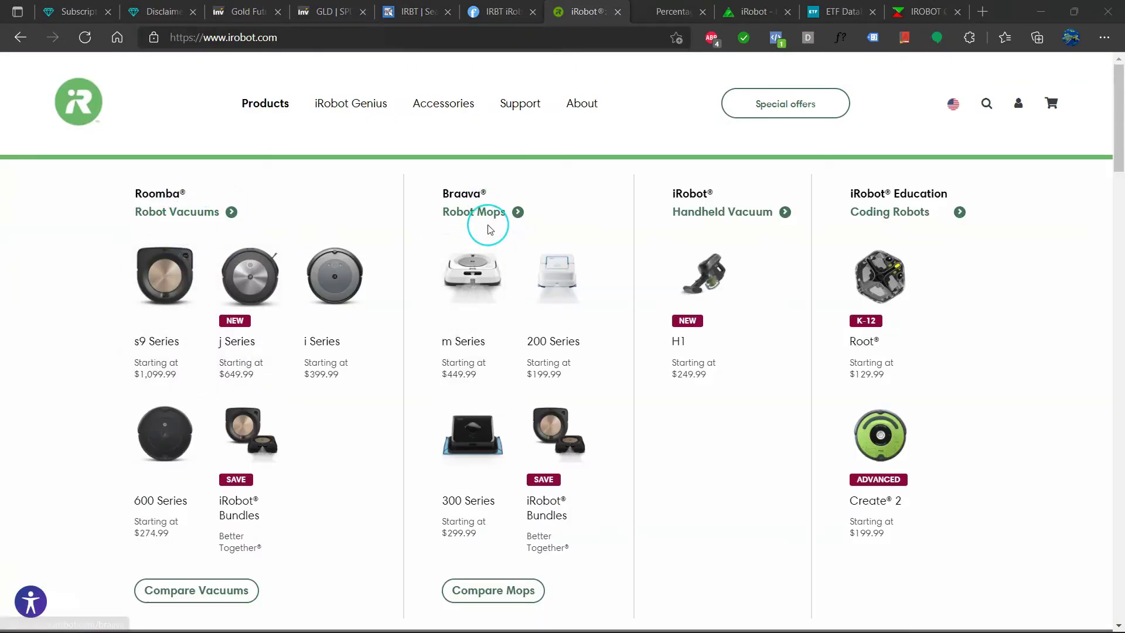
scroll(491, 225, "down", 5)
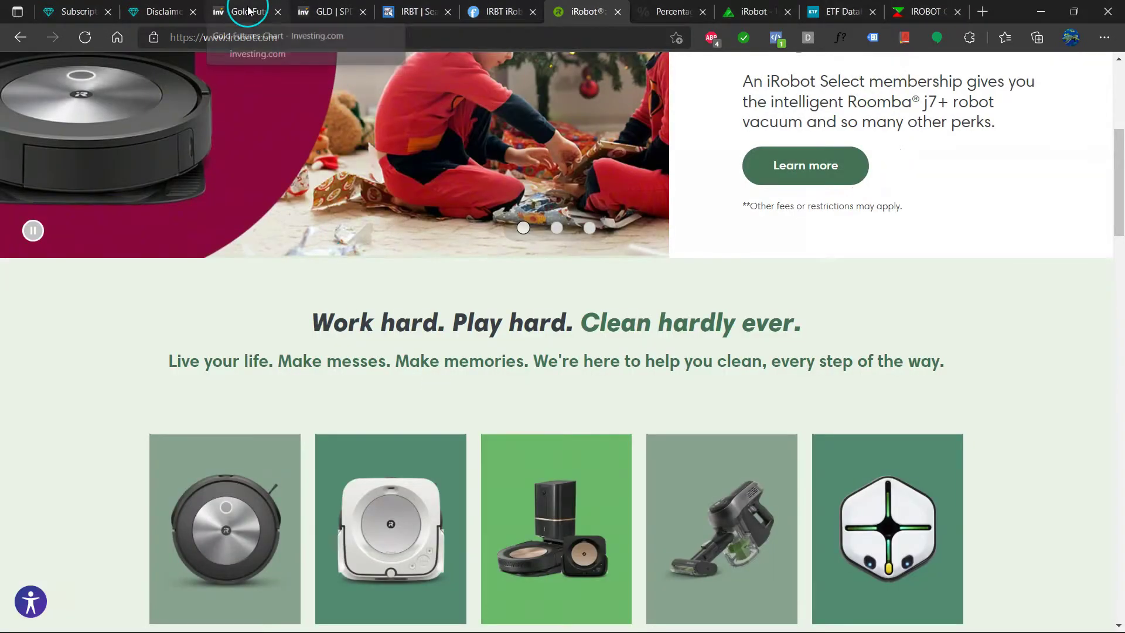
Step: Show the weekly iRobot (IRBT) chart on Investing.com in full screen
left_click(247, 10)
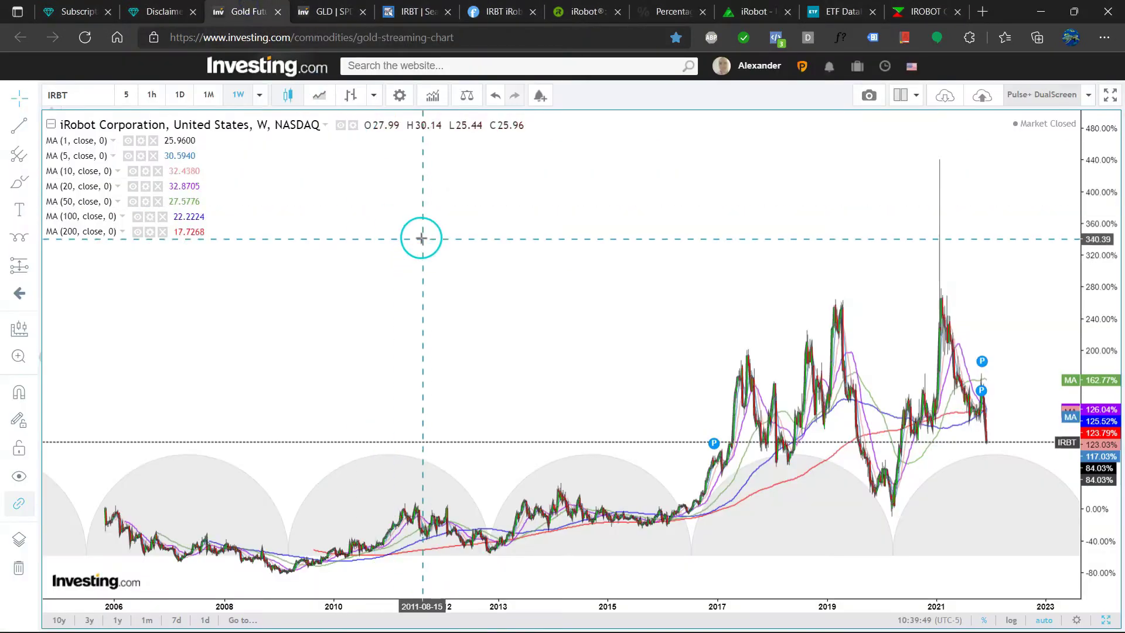
key("F11")
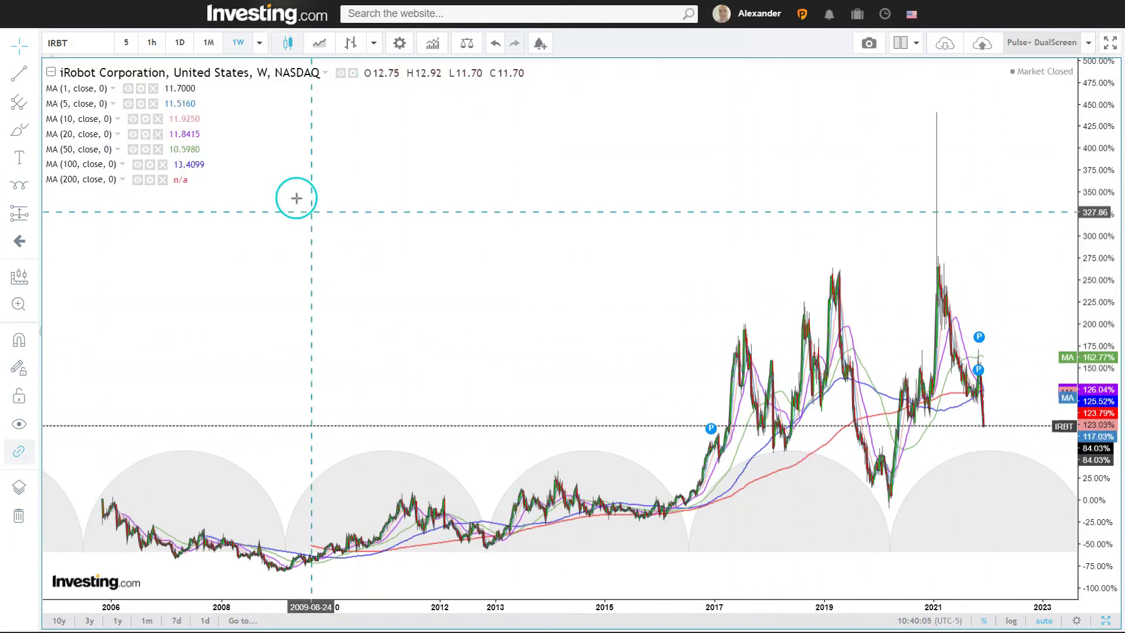
Step: Draw a time cycles pattern below the price curve, spanning 2016-07-18 to 2018-05-21
left_click(19, 186)
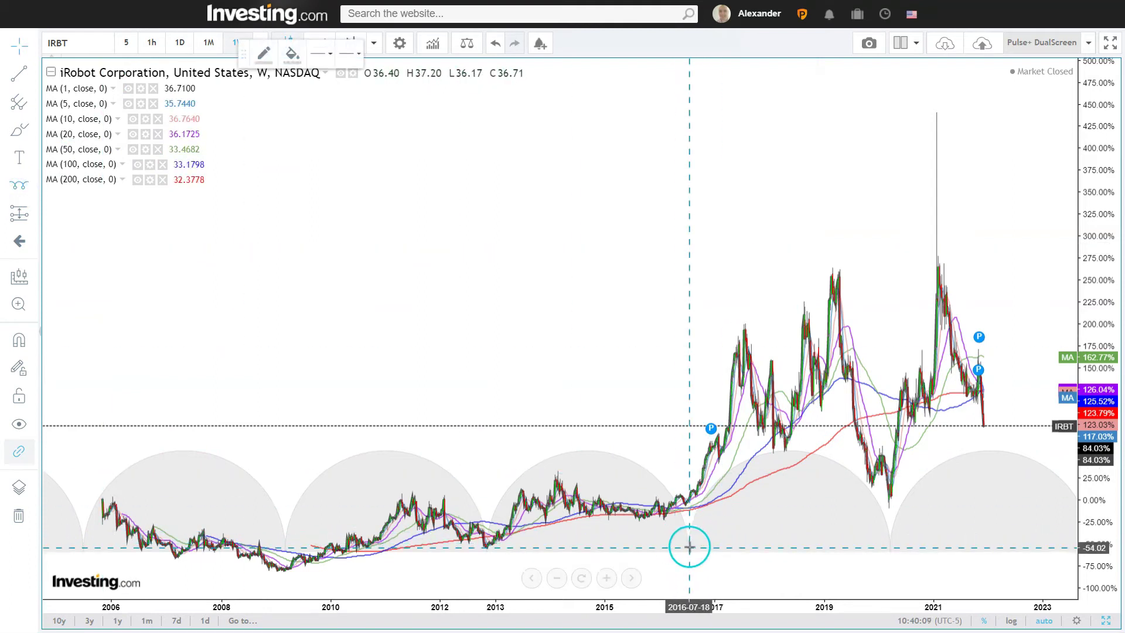
left_click(689, 546)
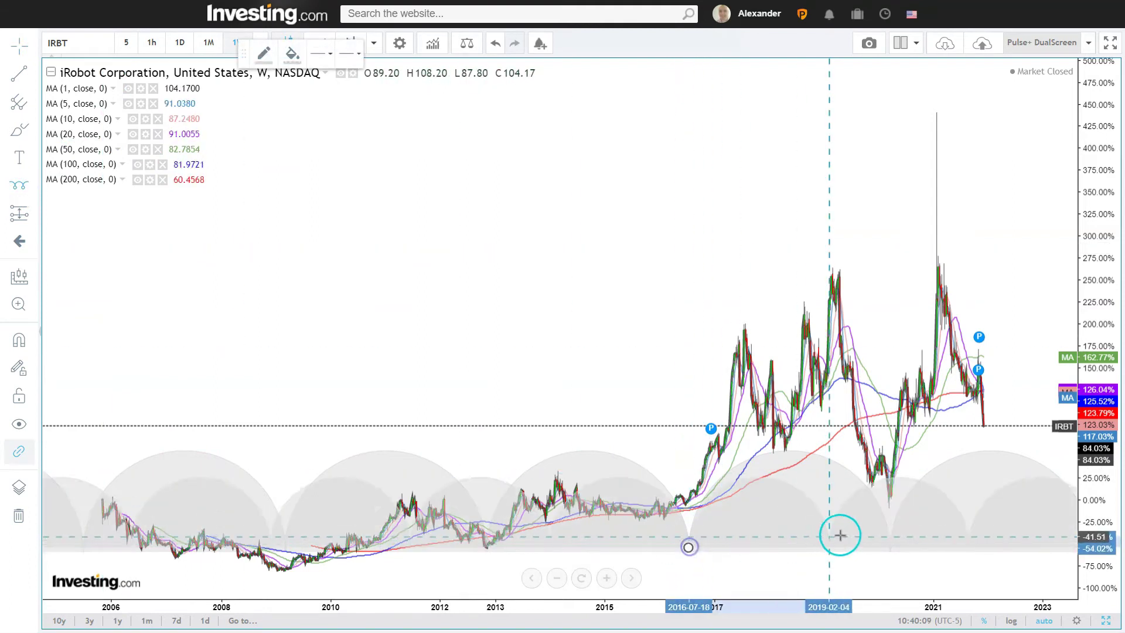
left_click(789, 535)
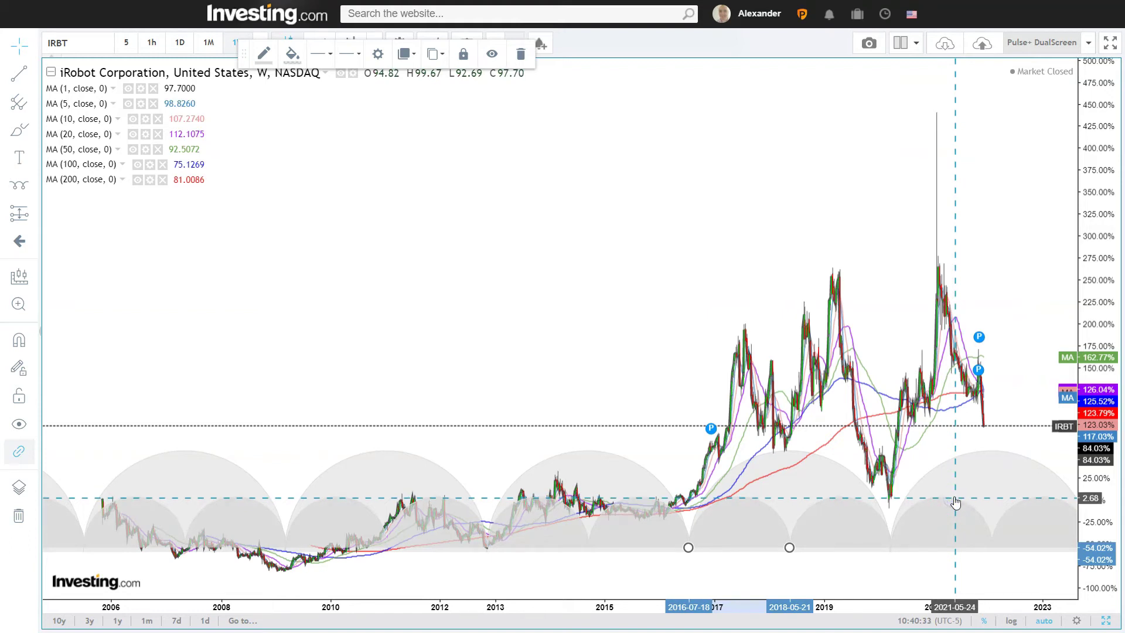
Step: Delete both time cycles drawings from the iRobot chart
key("Delete")
left_click(987, 453)
key("Delete")
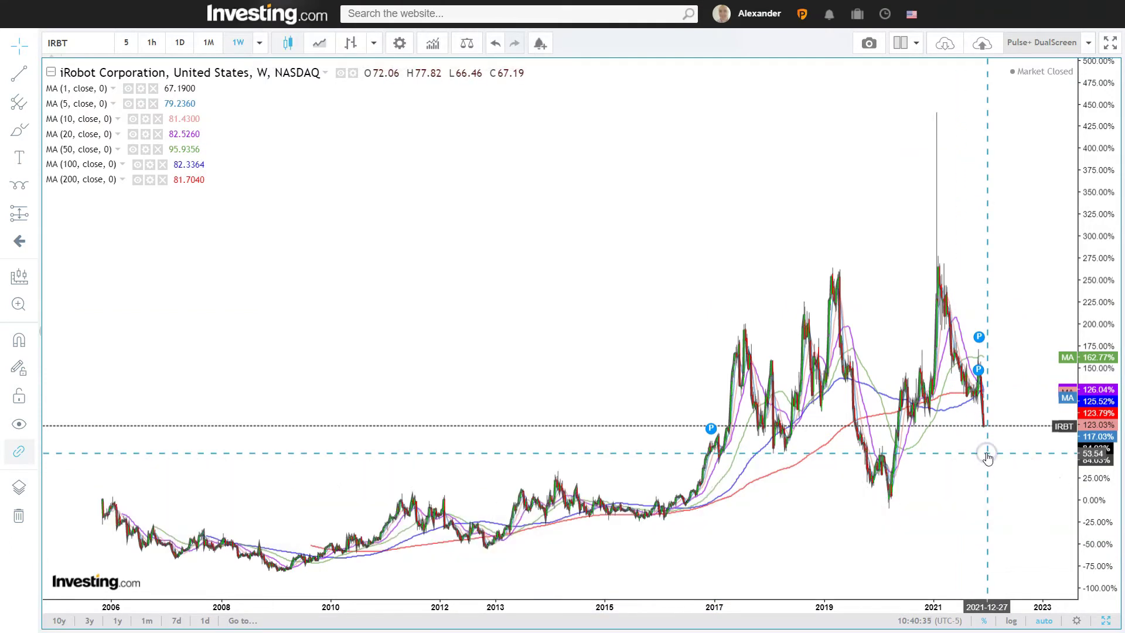
left_click(954, 488)
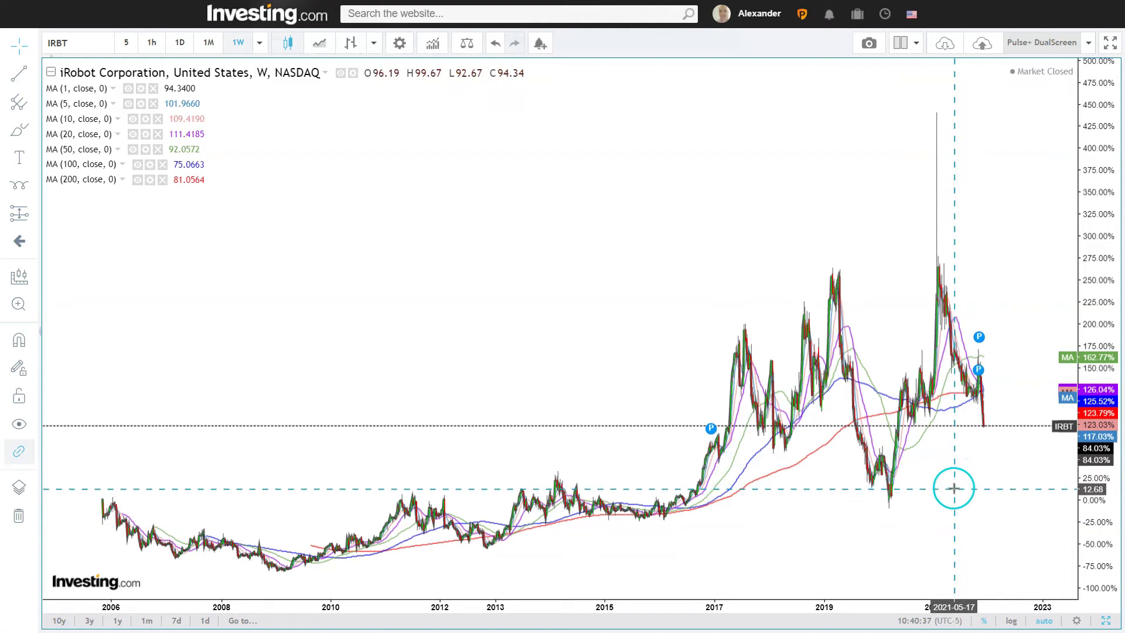
Step: Examine iRobot's weekly price history and moving averages up close and over the longer term
scroll(929, 490, "up", 5)
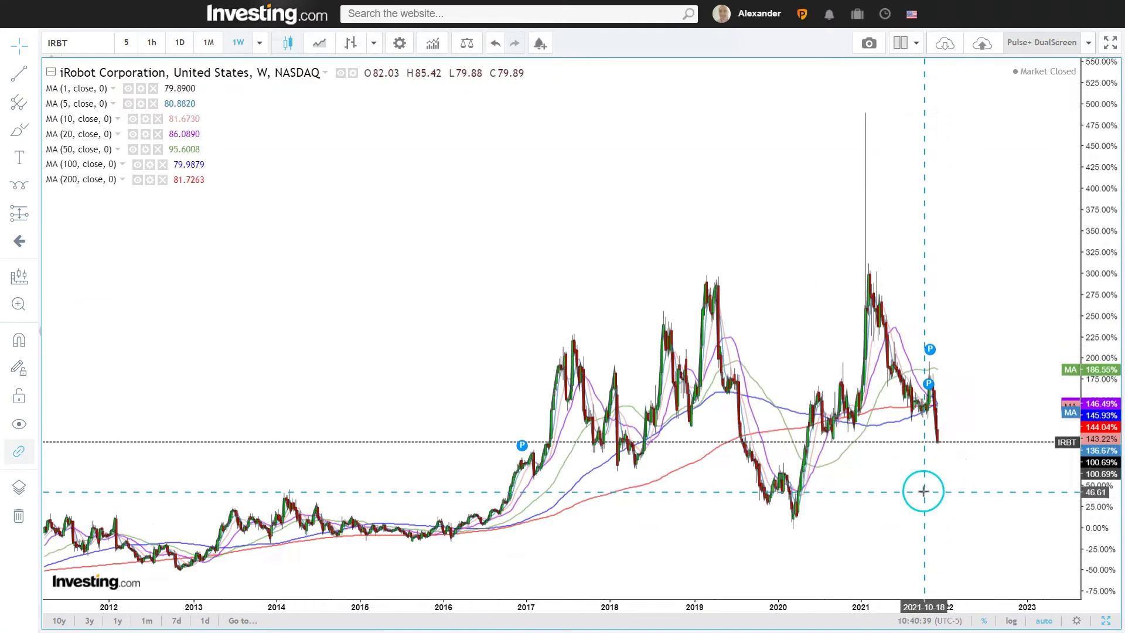
scroll(922, 493, "up", 3)
left_click_drag(659, 521, 884, 520)
scroll(883, 519, "down", 2)
scroll(883, 519, "up", 4)
left_click(829, 467)
scroll(891, 543, "down", 3)
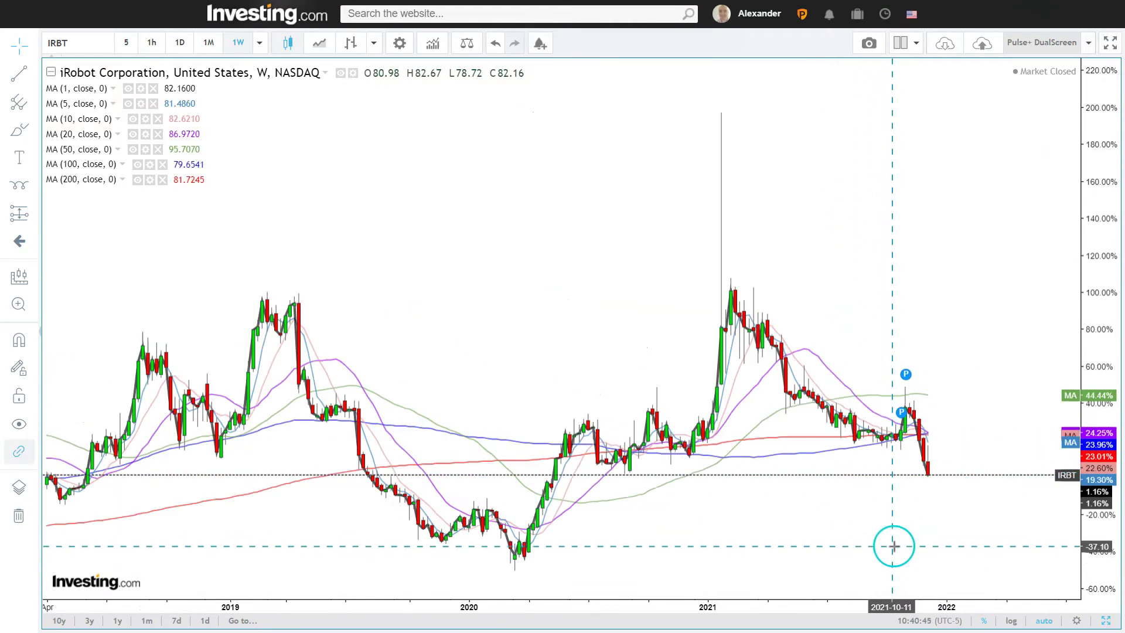
scroll(885, 526, "up", 2)
scroll(885, 525, "down", 3)
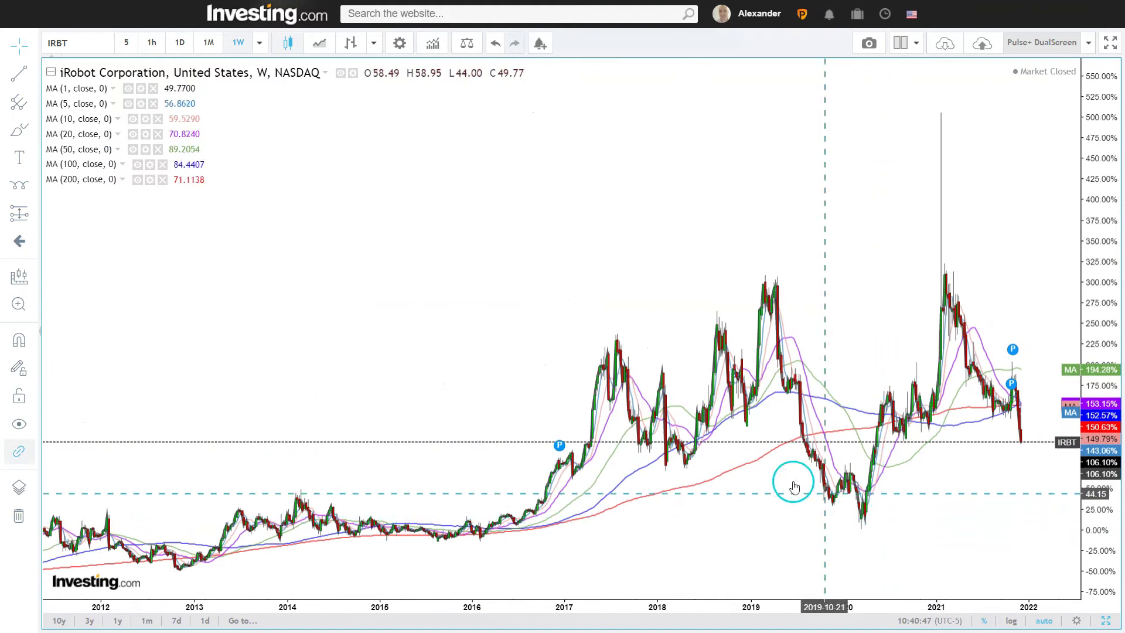
Step: Set the chart to the daily interval and examine iRobot's price against its moving averages from 2017 onward
left_click(179, 43)
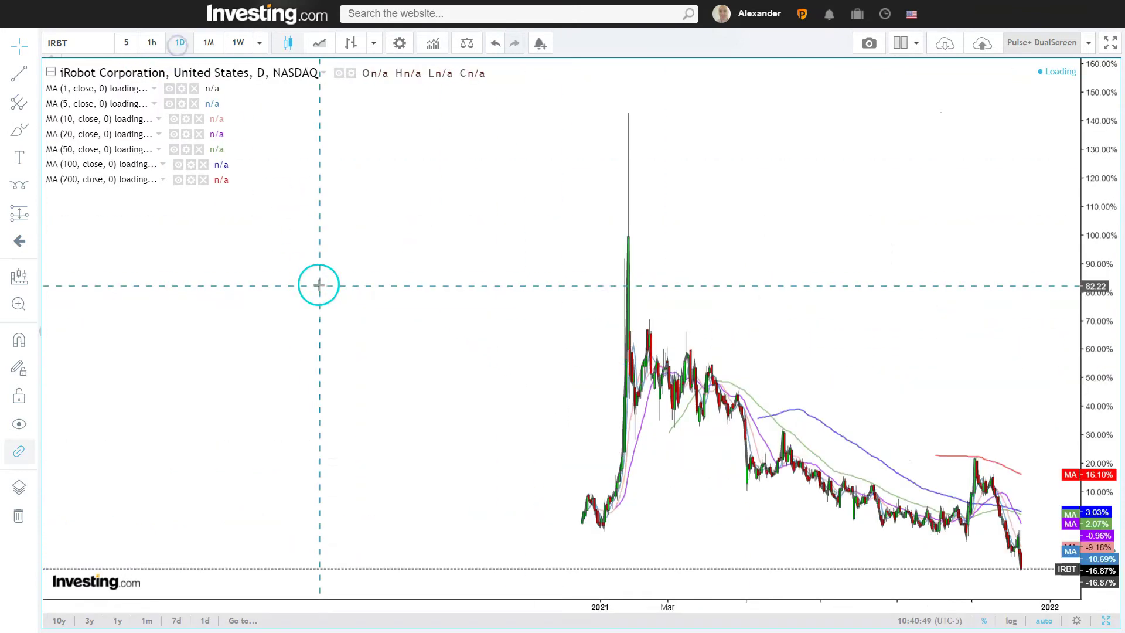
scroll(490, 440, "down", 2)
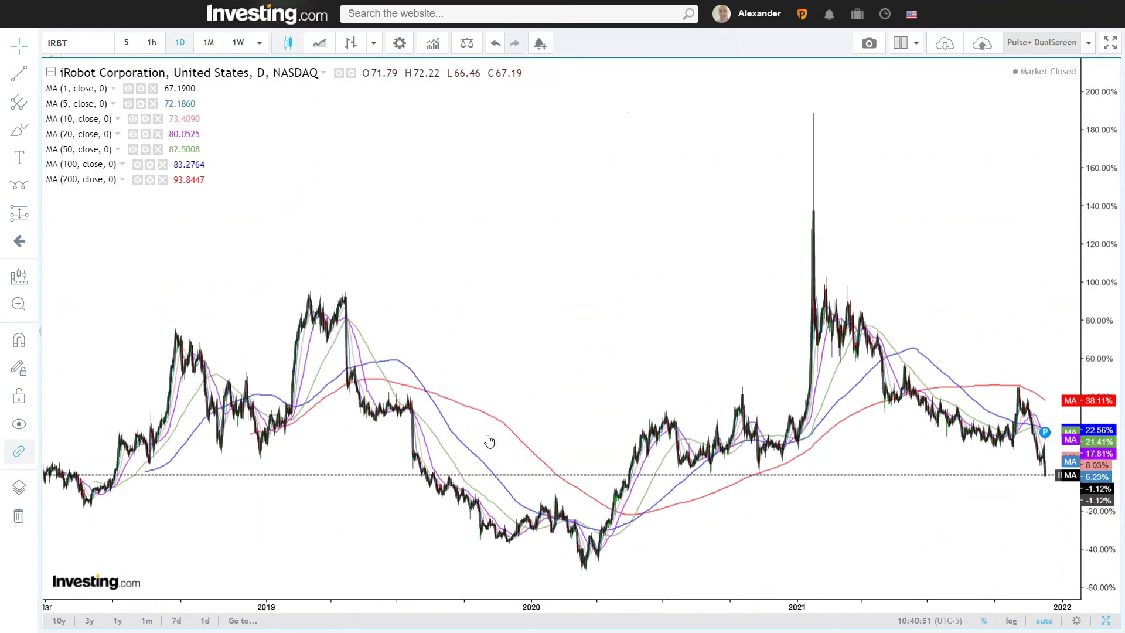
scroll(490, 439, "down", 3)
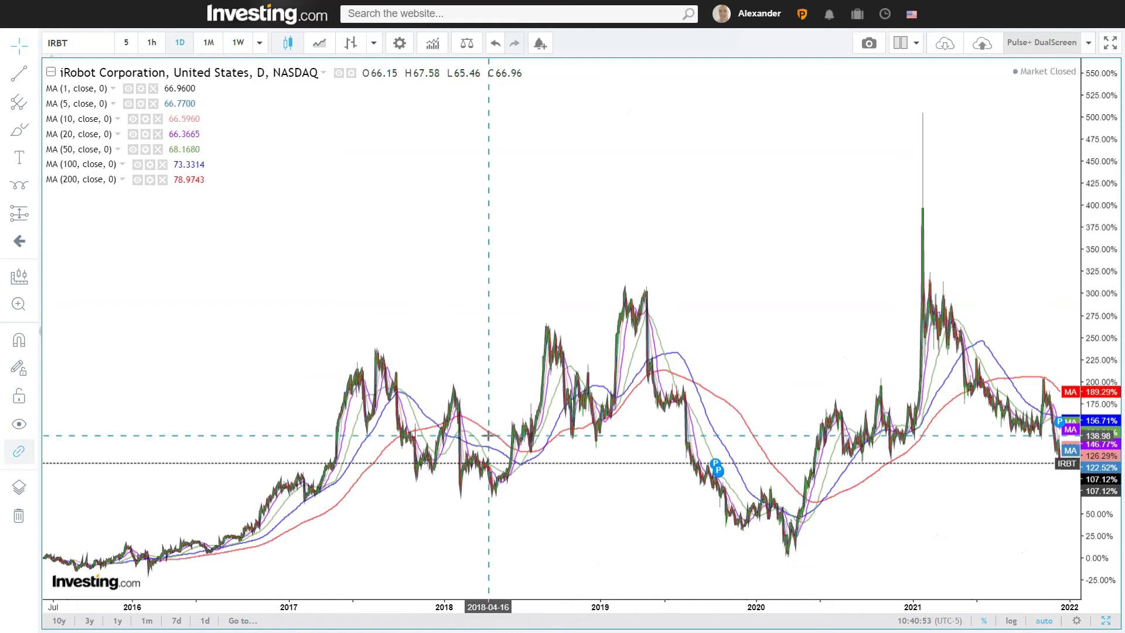
scroll(488, 435, "up", 3)
scroll(489, 435, "down", 2)
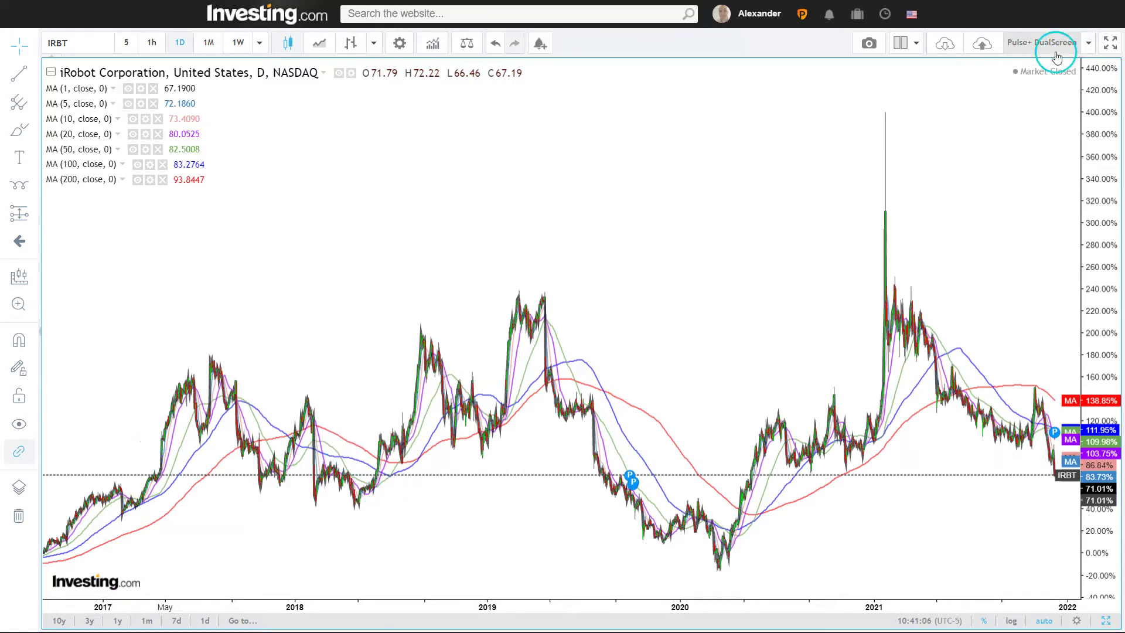
left_click_drag(988, 185, 907, 192)
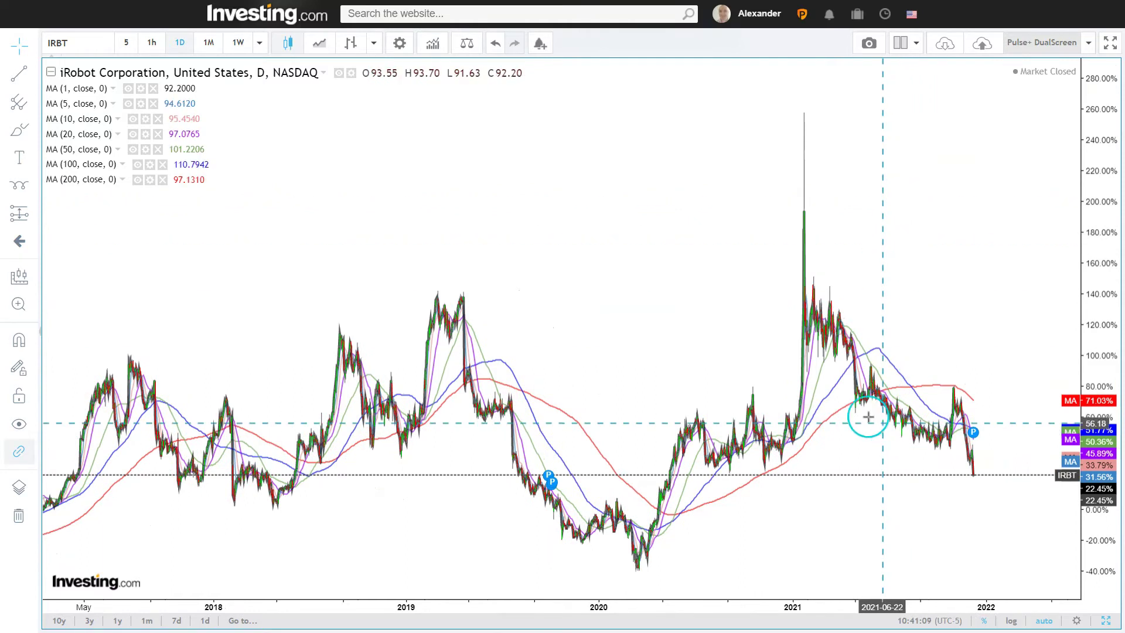
Step: Set the chart to the weekly interval and examine the price action from 2015 onward
left_click(238, 42)
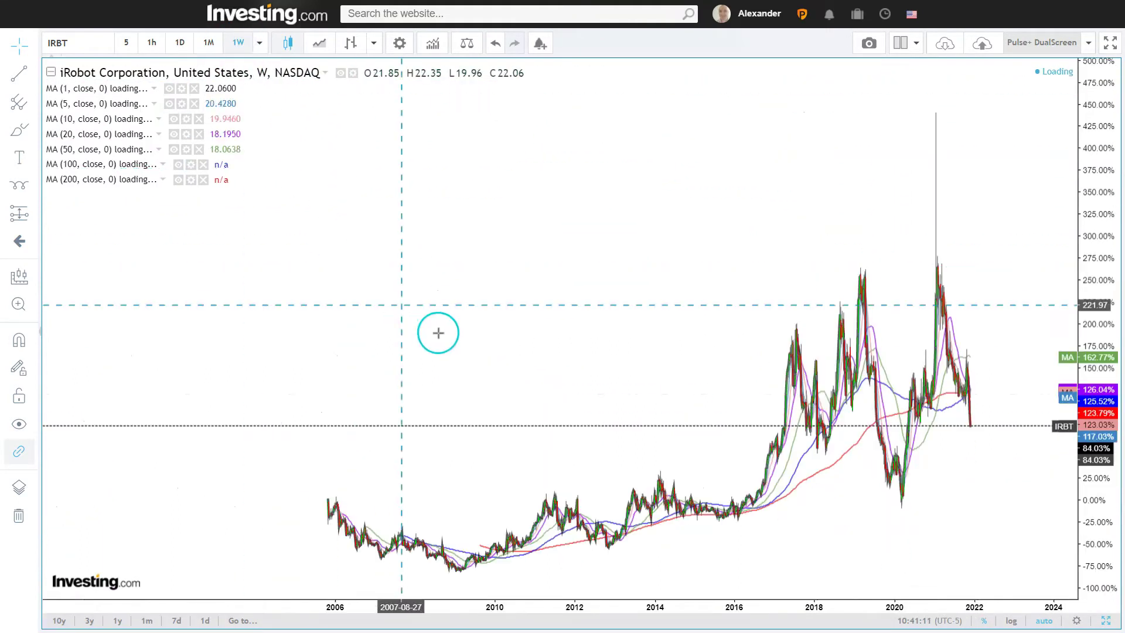
scroll(474, 423, "up", 2)
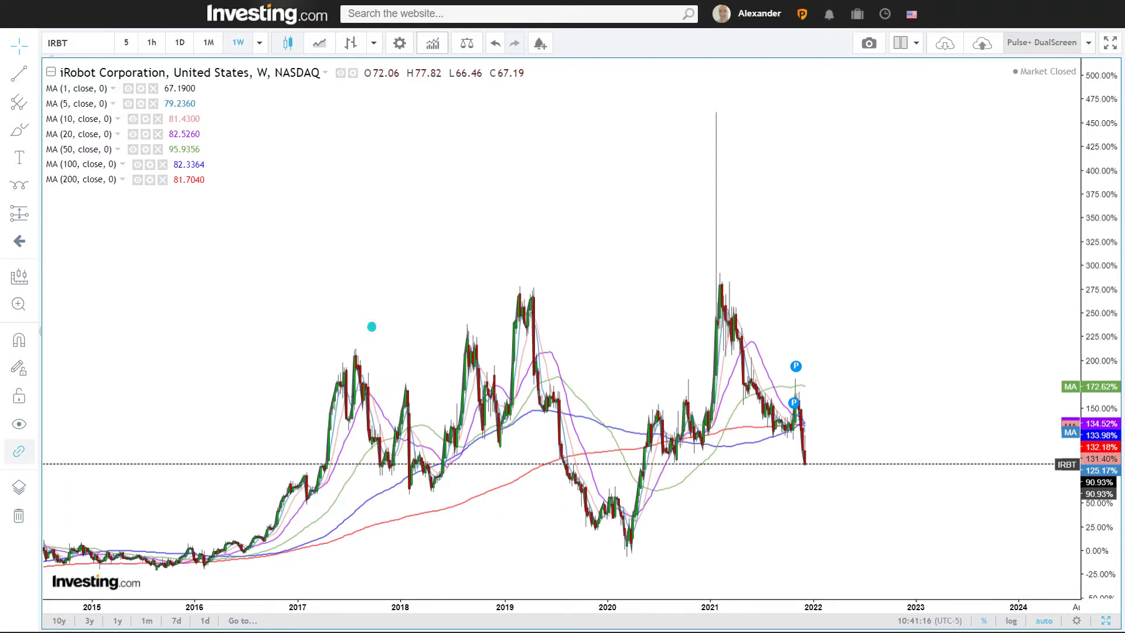
Step: Sketch freehand cycle waves over iRobot's price swings from 2017 onward and clear the markings from the chart
left_click_drag(414, 424, 503, 321)
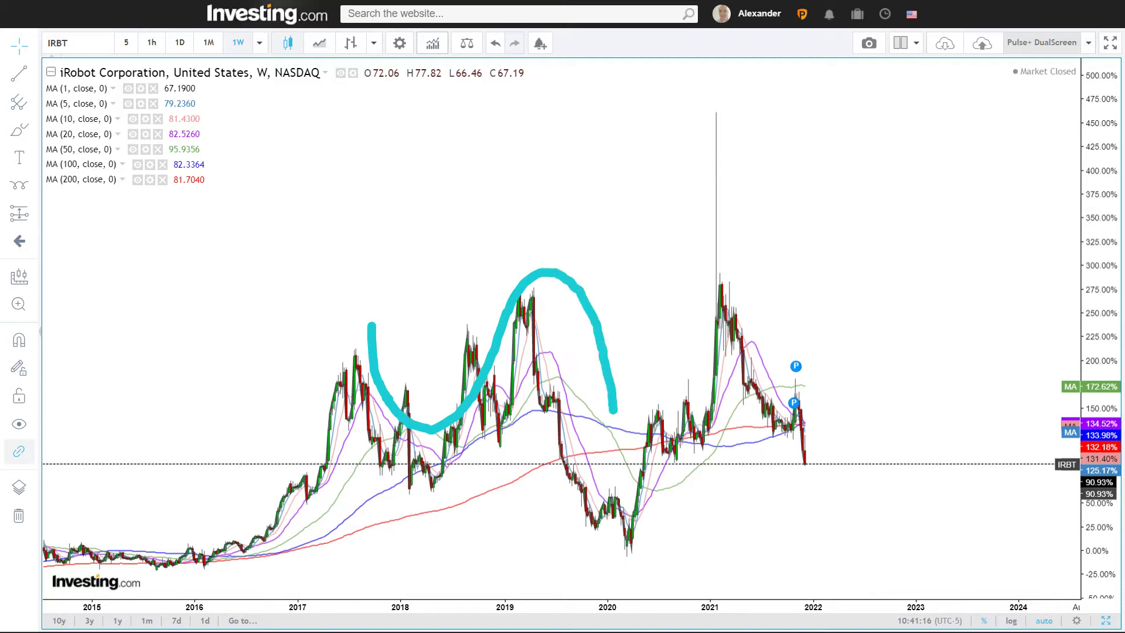
left_click_drag(605, 498, 641, 389)
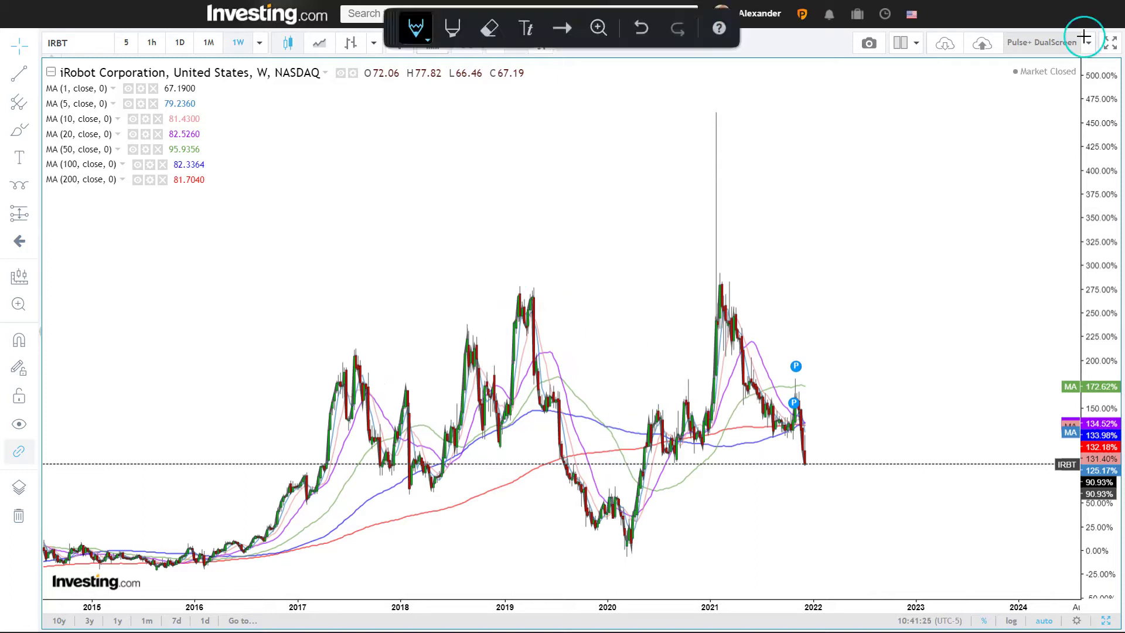
key("Escape")
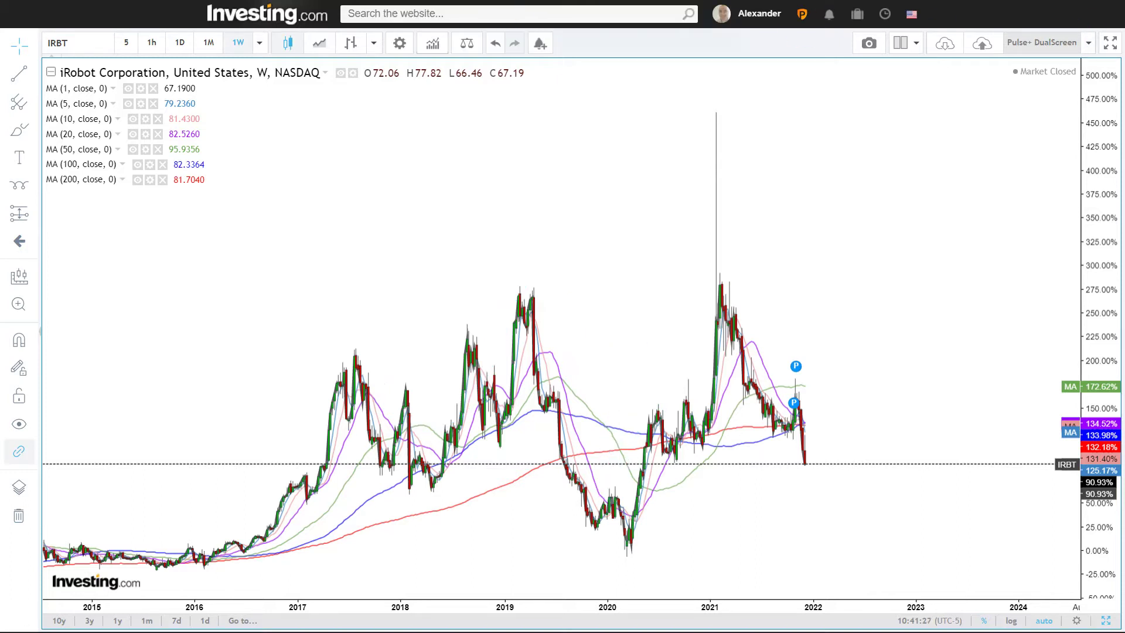
left_click_drag(368, 345, 355, 296)
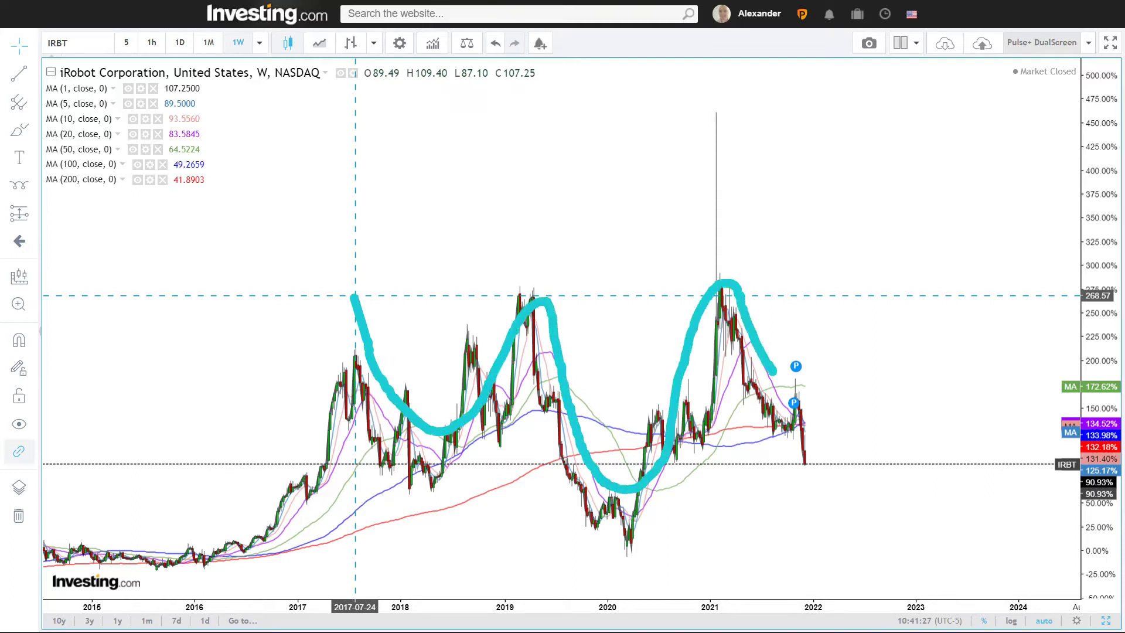
mouse_move(895, 476)
left_mouse_down()
mouse_move(965, 372)
mouse_move(999, 228)
left_mouse_up()
key("Escape")
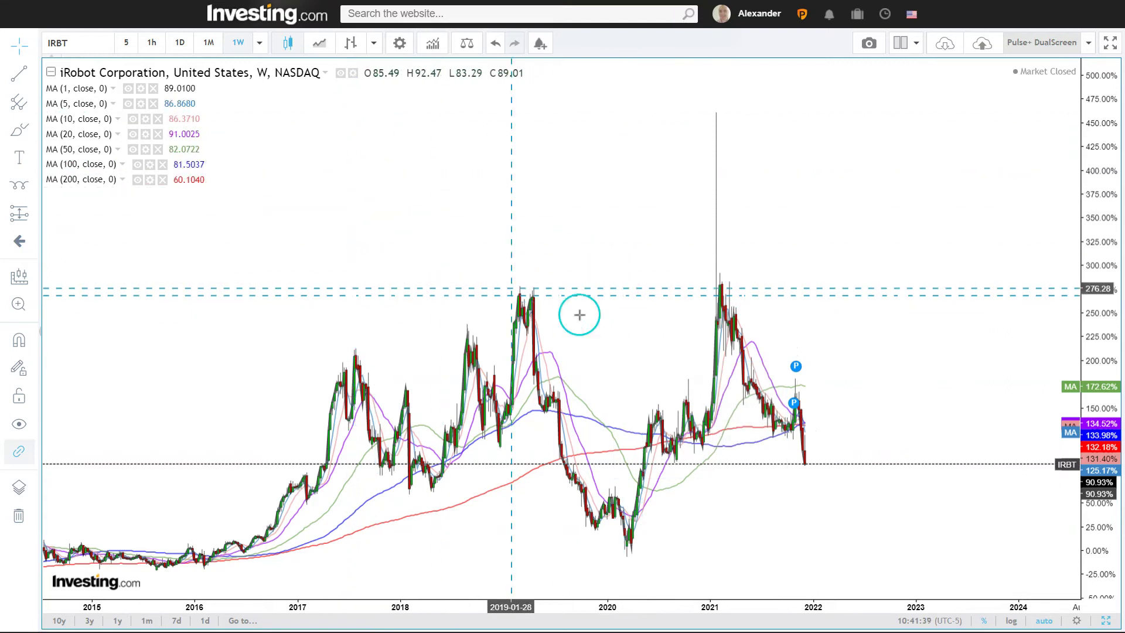
Step: Restore the two-chart layout and examine iRobot's weekly price history beside the indicators, going back to about 2011
left_click(1108, 621)
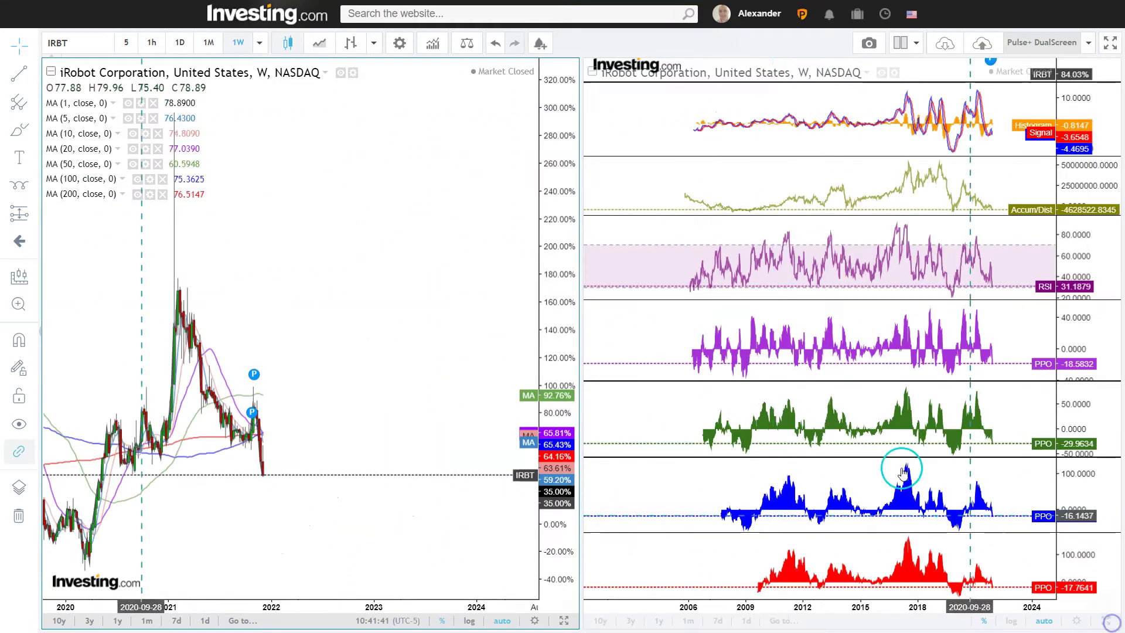
left_click_drag(437, 313, 548, 315)
left_click_drag(370, 263, 461, 257)
left_click_drag(263, 256, 334, 251)
scroll(334, 293, "down", 3)
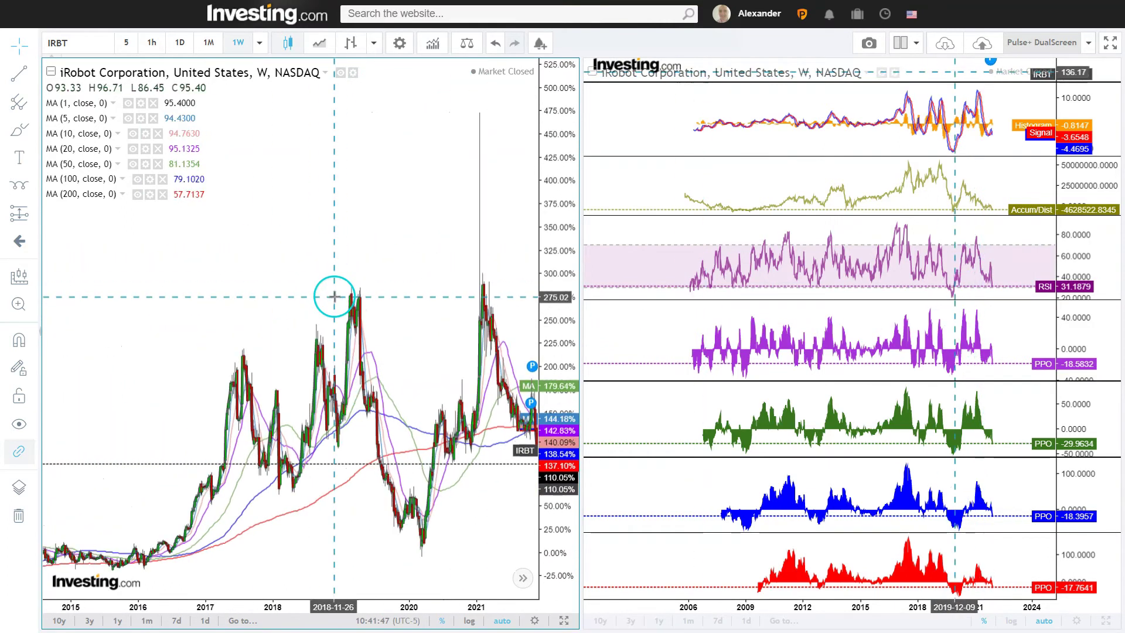
scroll(427, 221, "down", 3)
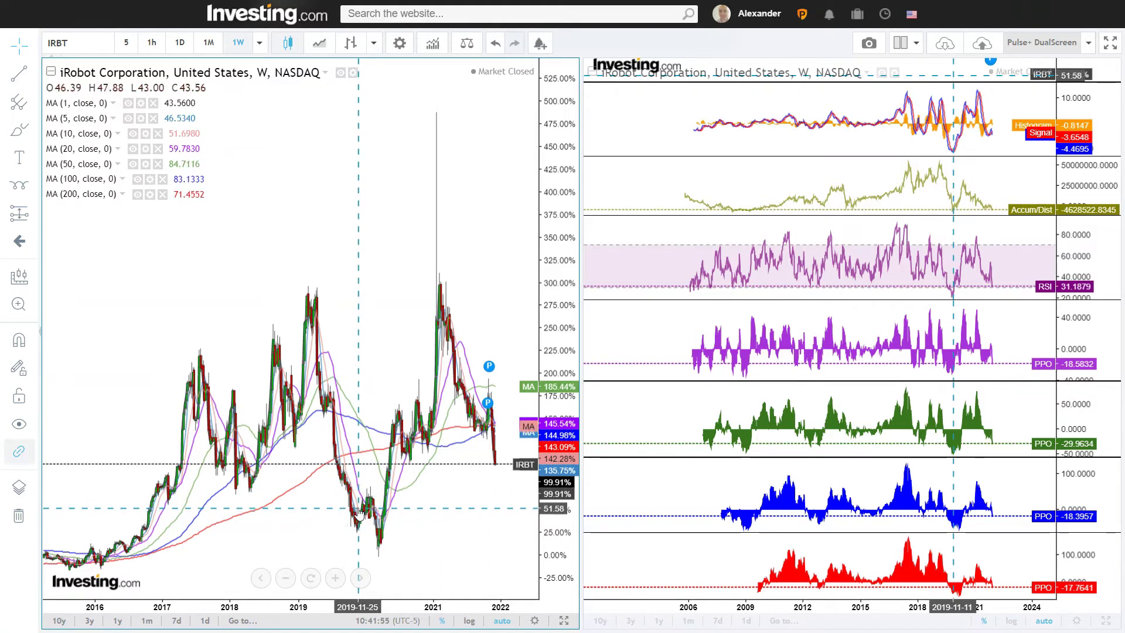
scroll(161, 501, "down", 3)
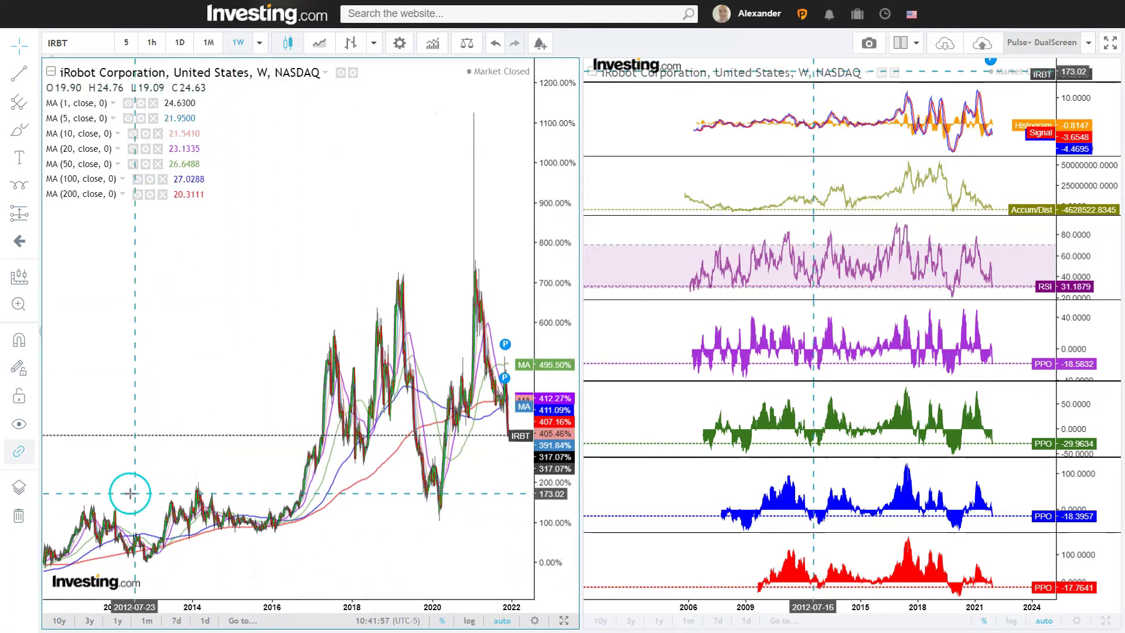
Step: Compare iRobot's 2012 and 2008–2009 price lows with the RSI and PPO readings on the indicator chart
left_click(146, 562)
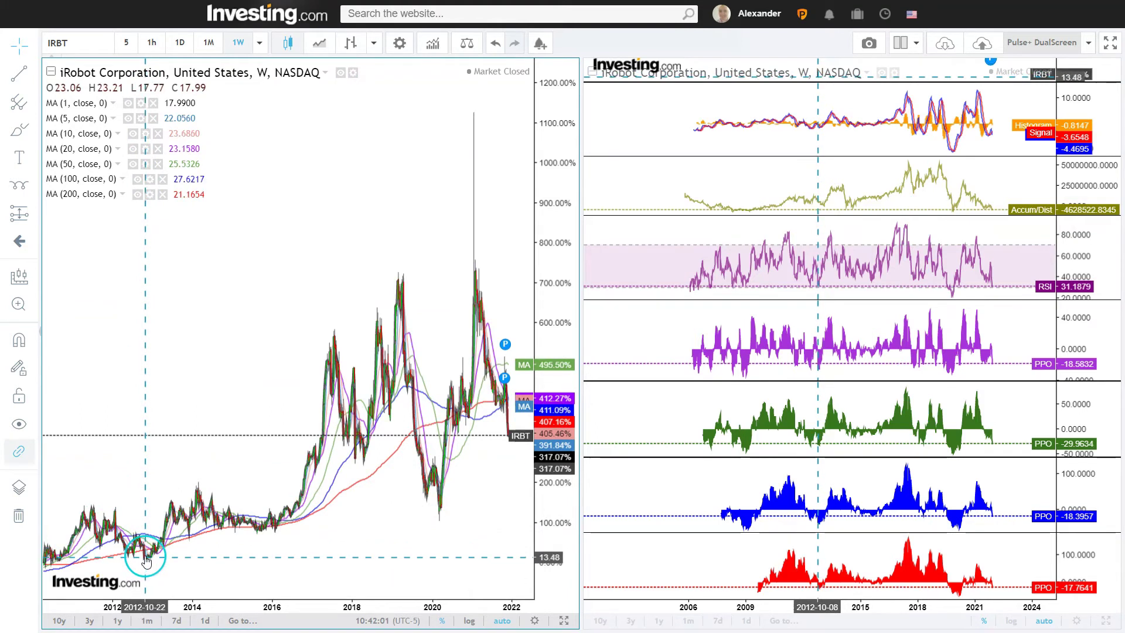
left_click_drag(138, 472, 236, 482)
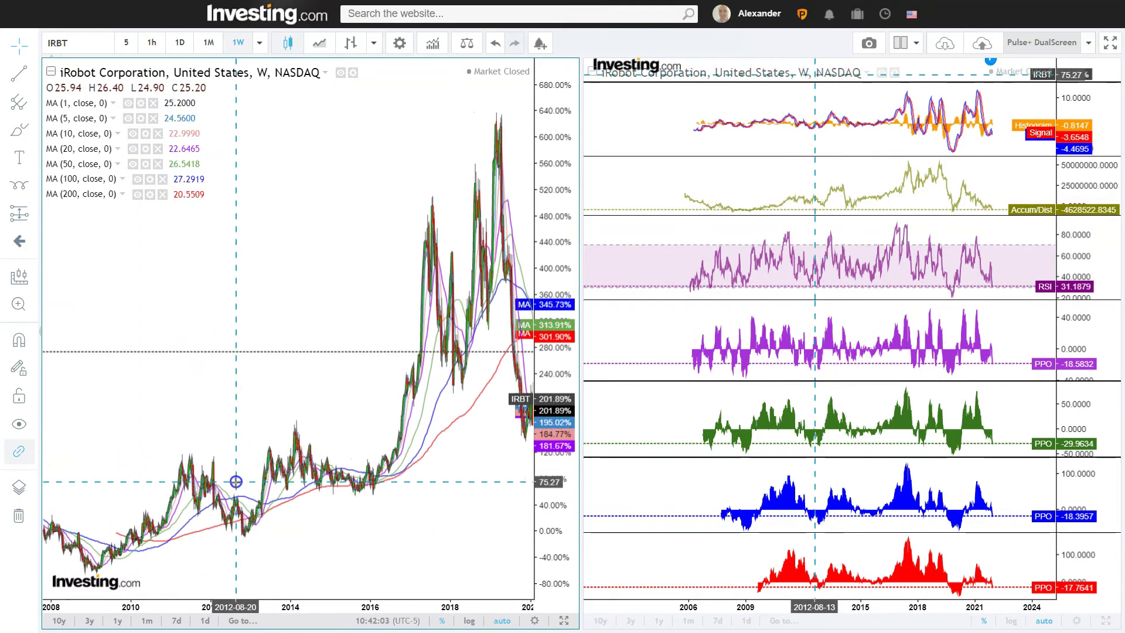
left_click(229, 520)
left_click(228, 520)
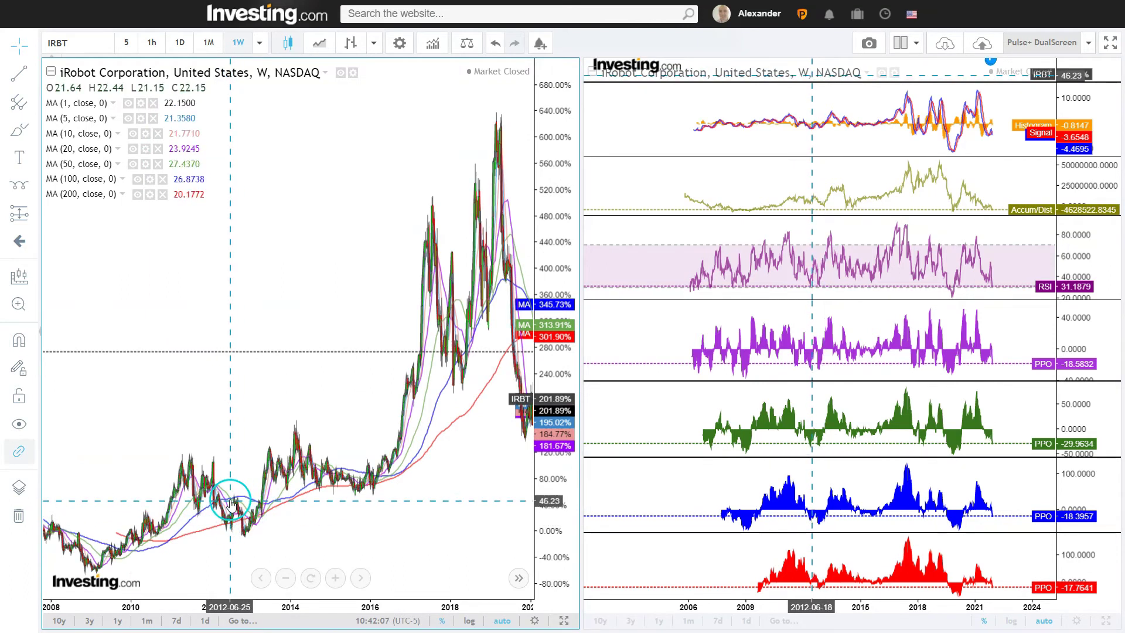
left_click(117, 503)
left_click(86, 502)
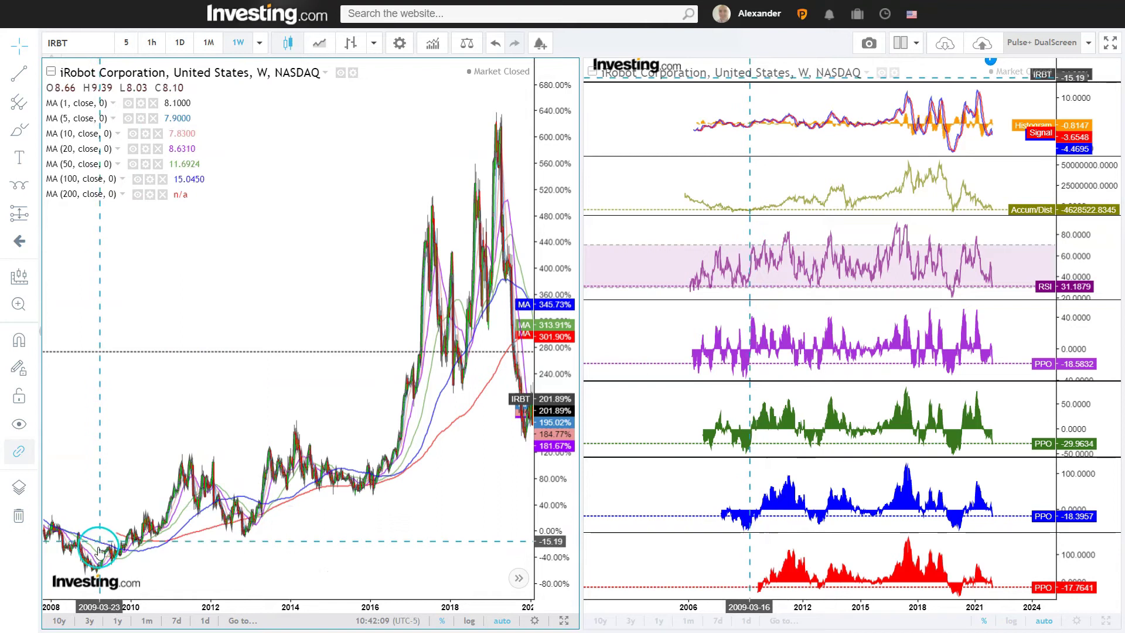
left_click(85, 563)
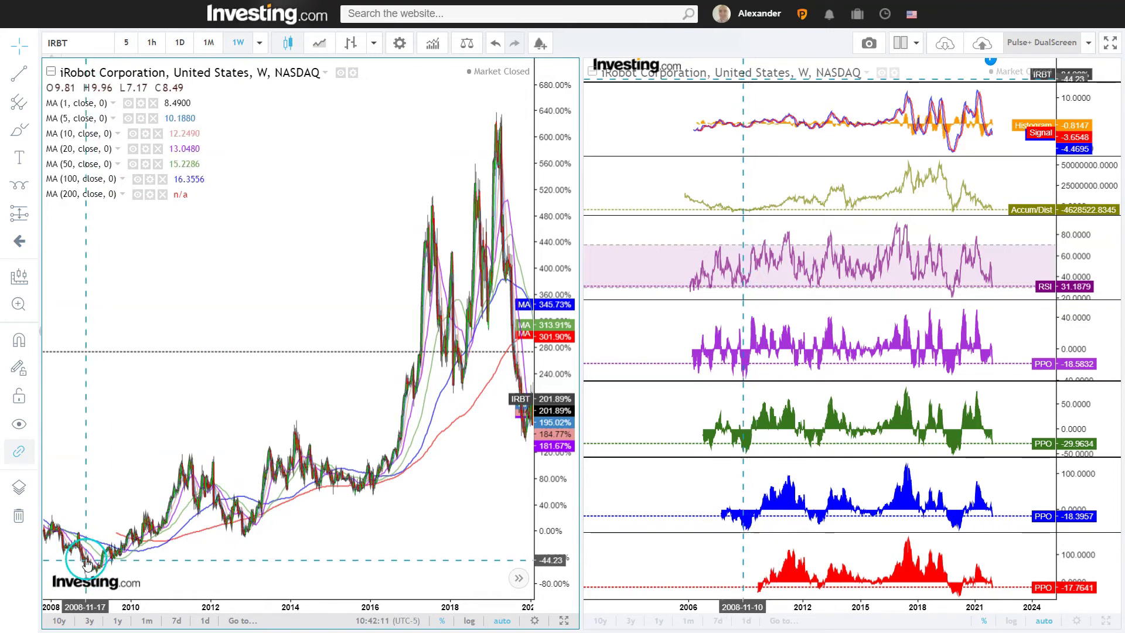
left_click(730, 355)
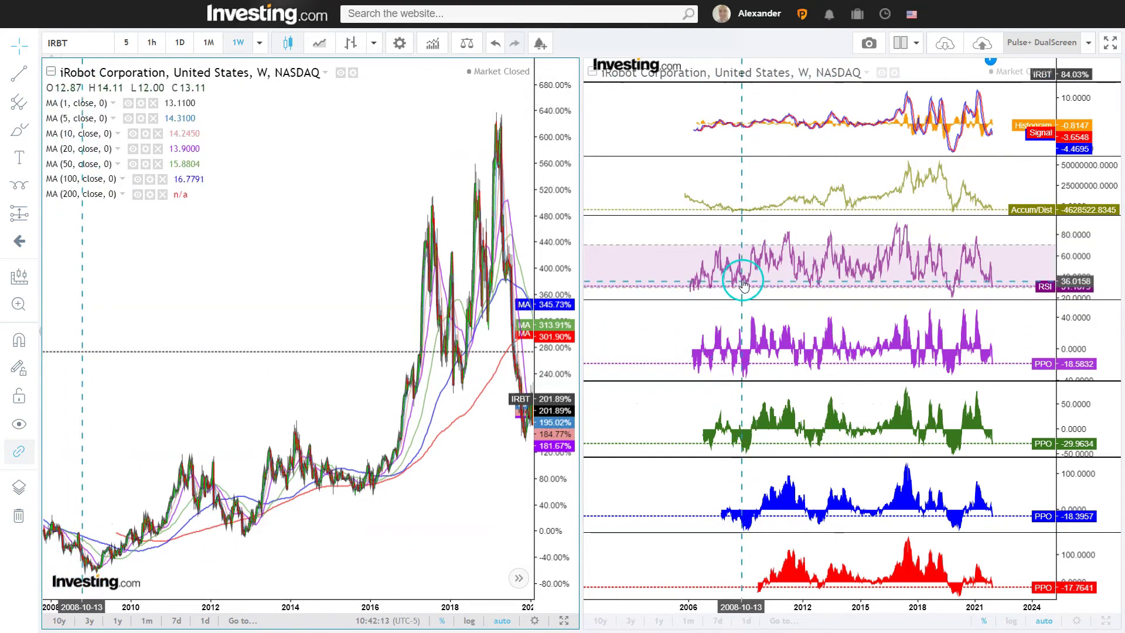
left_click(95, 564)
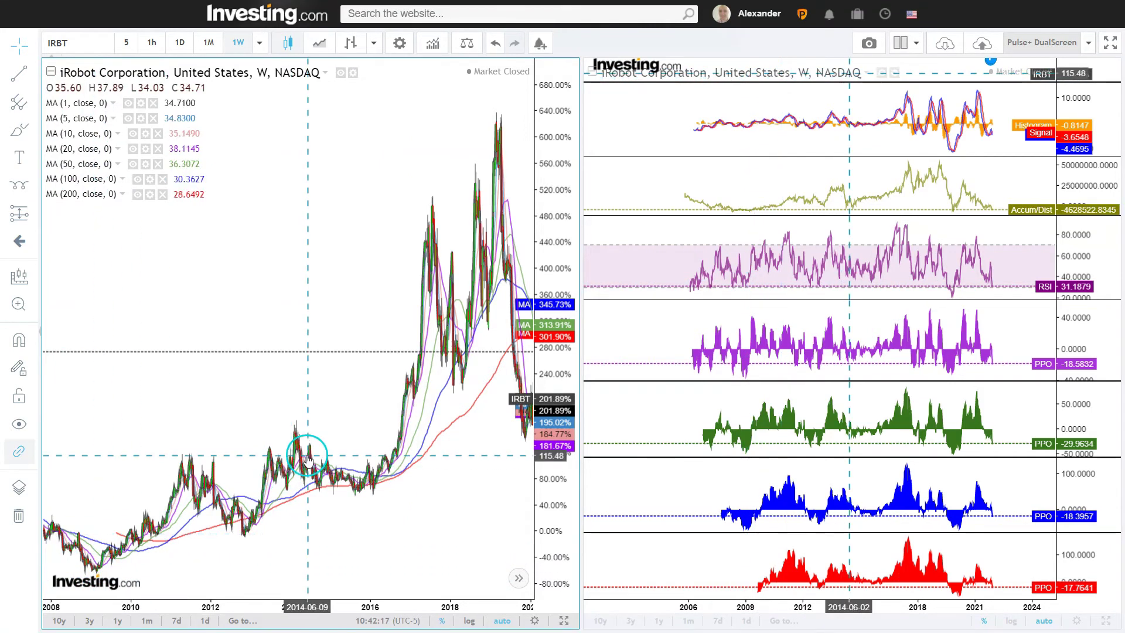
Step: Set the charts to the daily interval, compare the 2021 decline with the indicators, and maximize the price chart
scroll(306, 453, "up", 2)
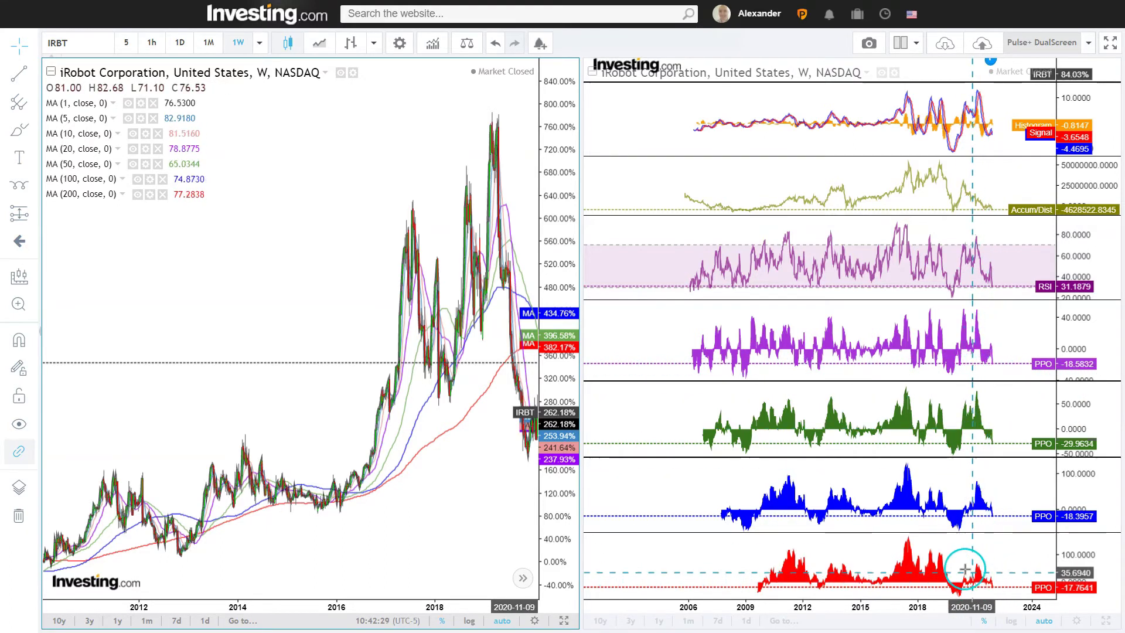
left_click_drag(463, 481, 244, 465)
mouse_move(427, 493)
left_mouse_down()
mouse_move(482, 497)
mouse_move(435, 496)
left_mouse_up()
left_click(180, 42)
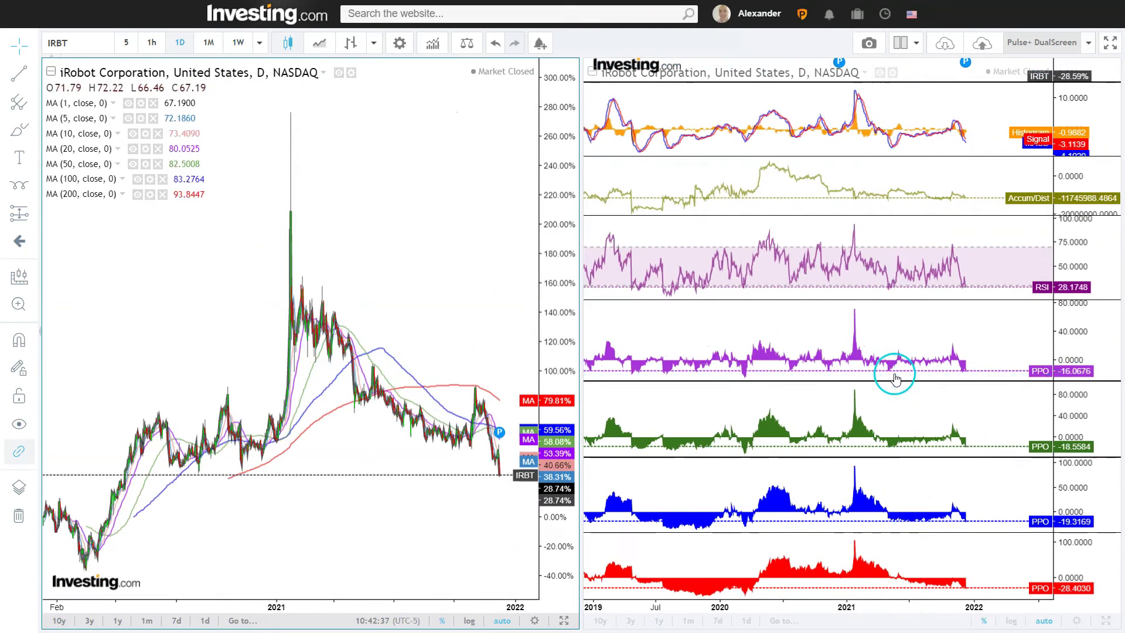
scroll(351, 362, "up", 3)
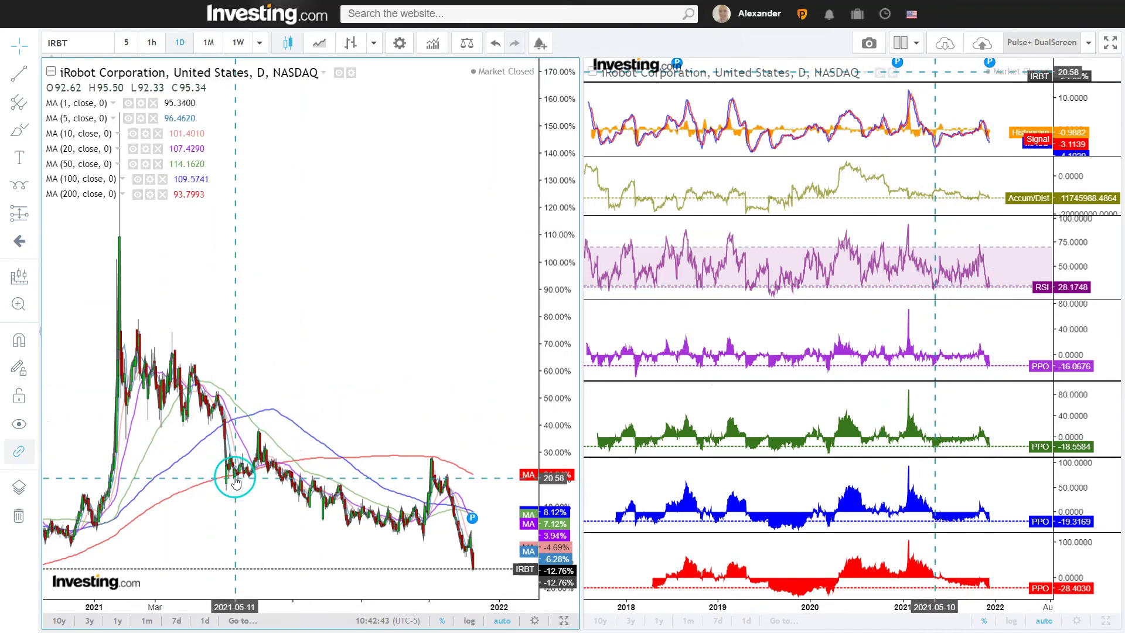
scroll(82, 462, "down", 3)
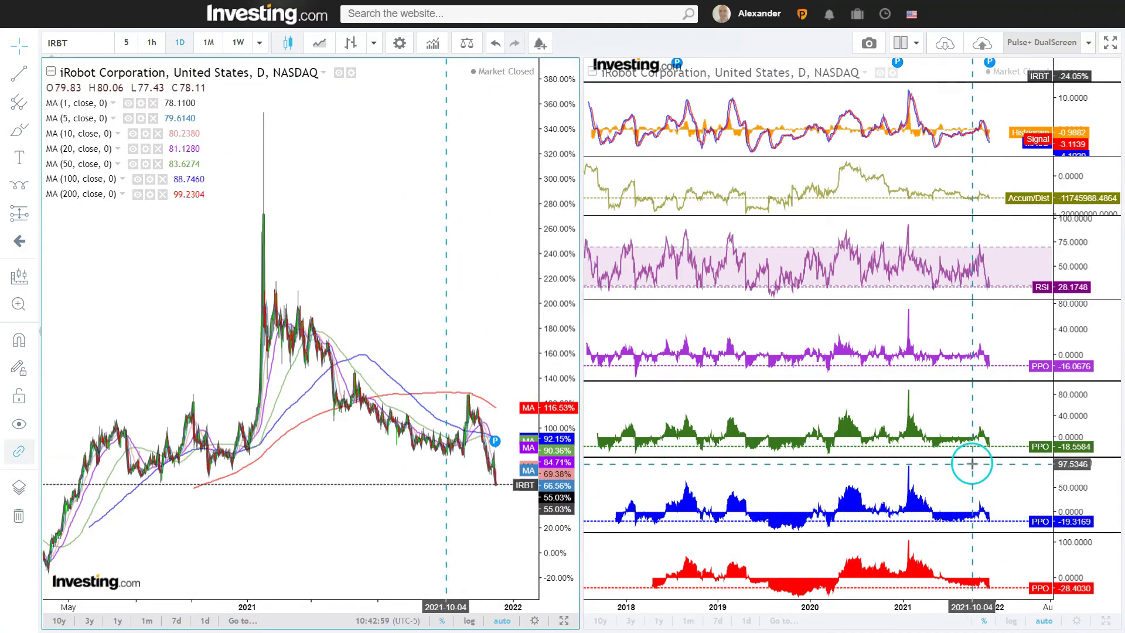
left_click_drag(441, 451, 544, 605)
left_click(561, 619)
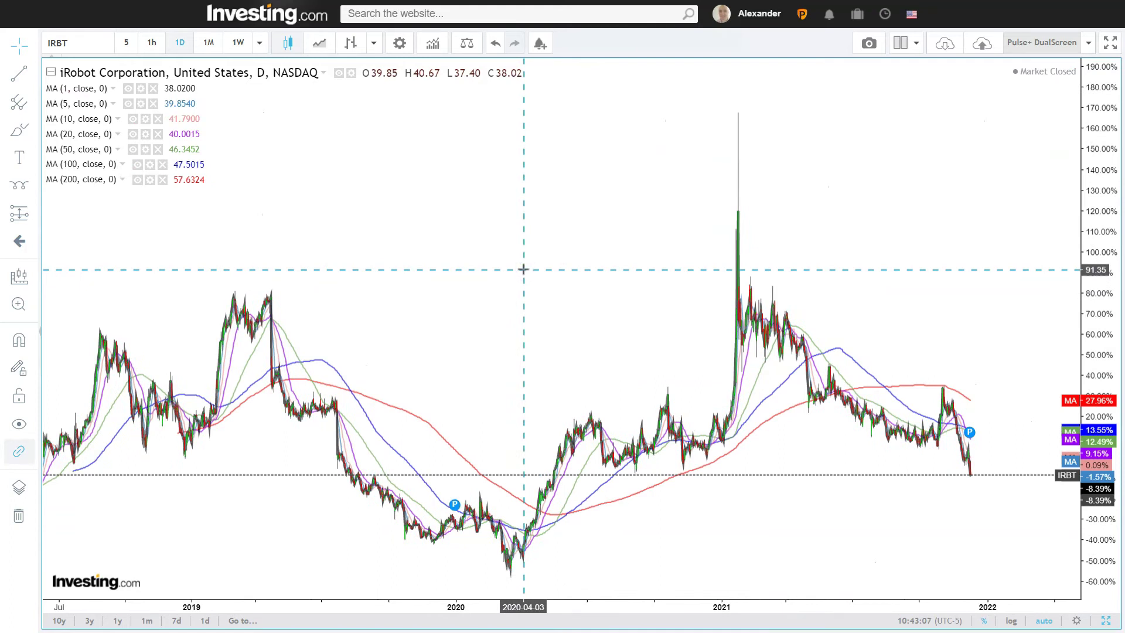
Step: Open the correlation chart and examine iRobot's correlation with SPY, ROBO, ARKK and DX on the weekly and daily intervals
key("F11")
left_click(331, 11)
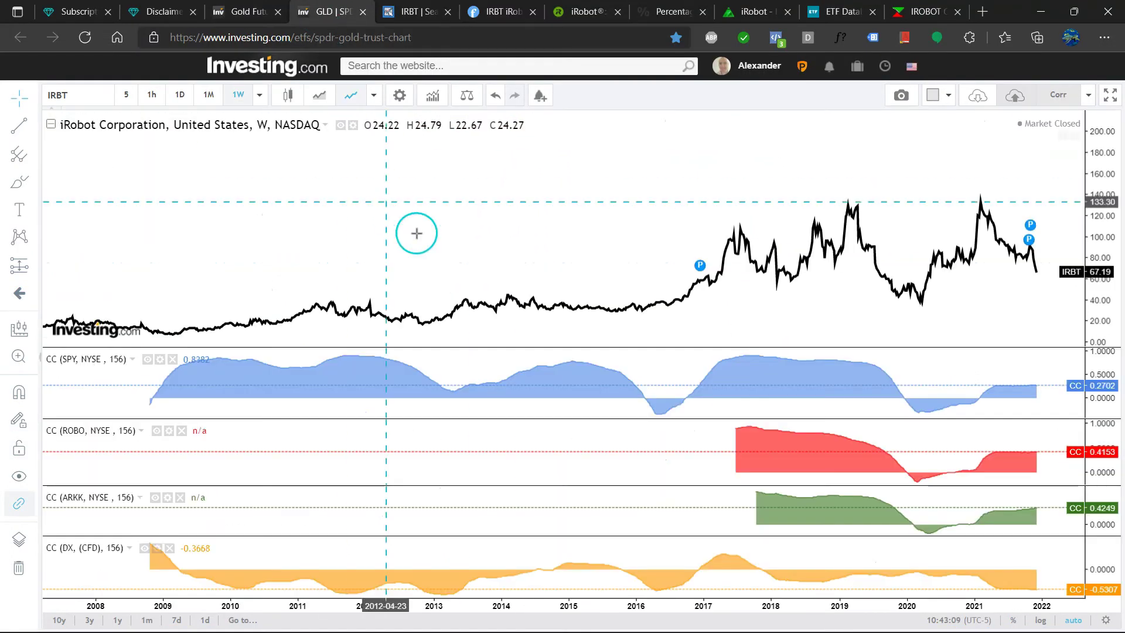
left_click(417, 233)
key("F11")
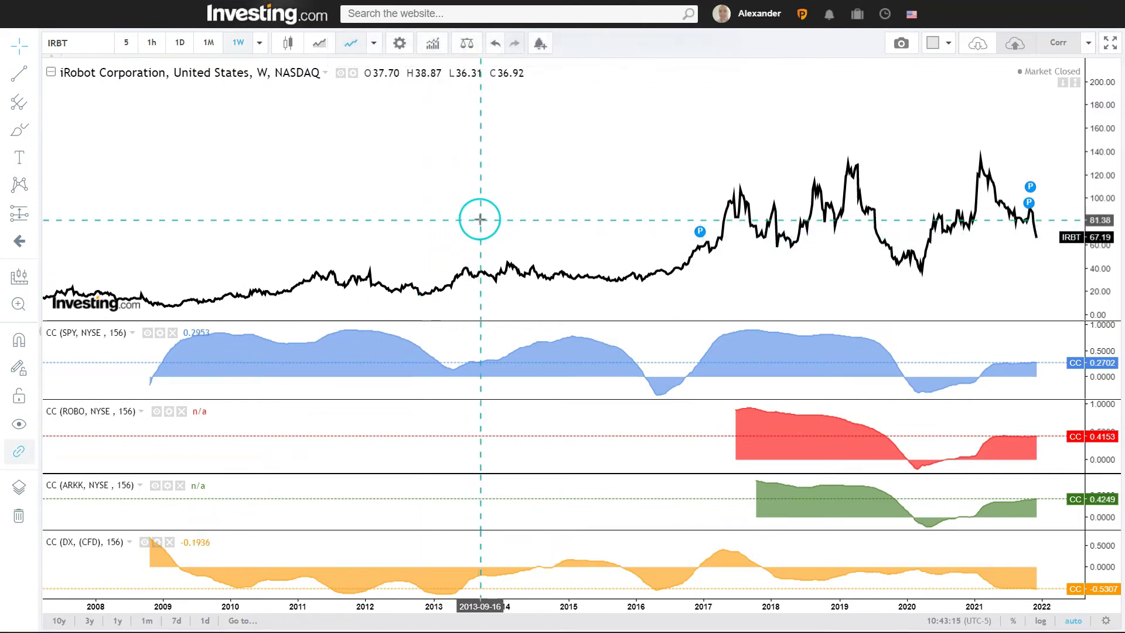
mouse_move(487, 210)
left_mouse_down()
mouse_move(422, 234)
mouse_move(492, 206)
mouse_move(470, 205)
left_mouse_up()
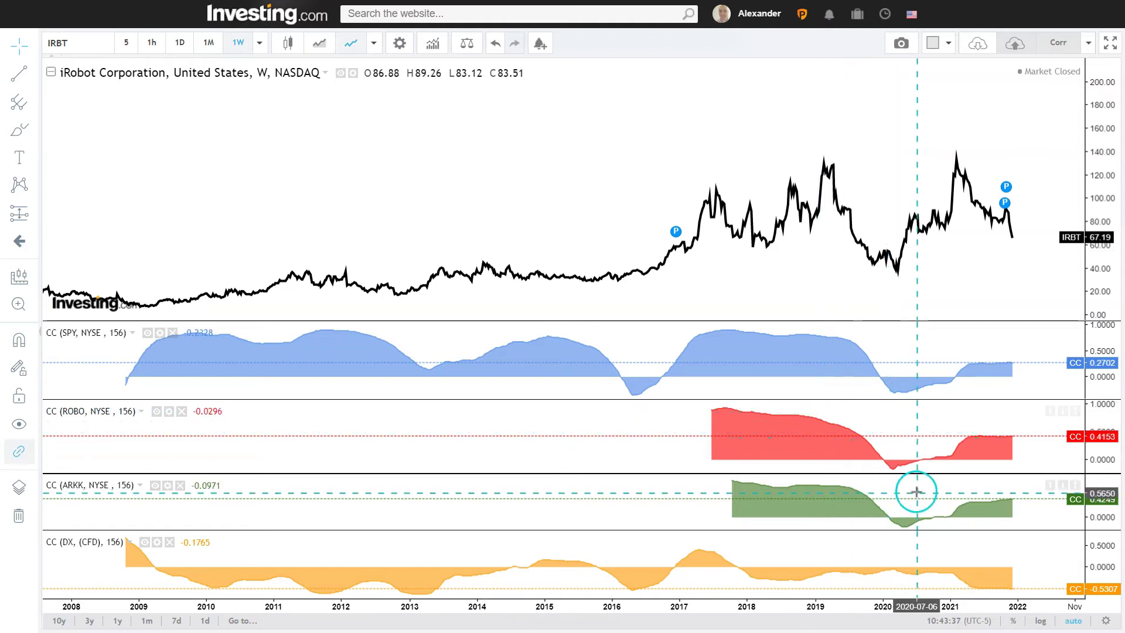
left_click(180, 42)
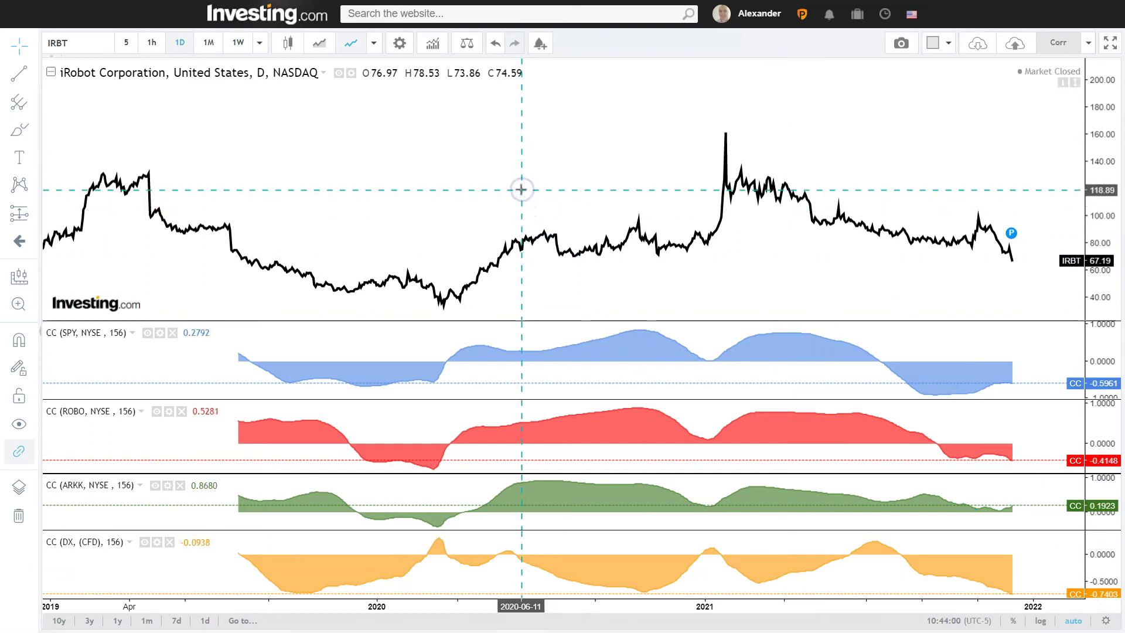
key("F11")
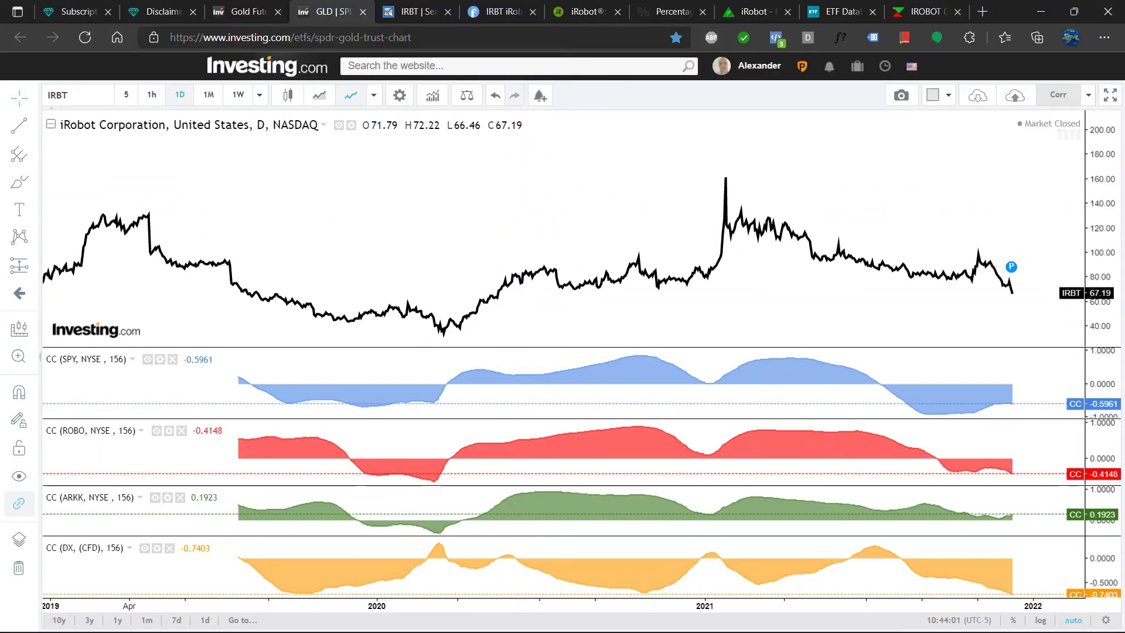
Step: Open the StockCharts seasonality page for IRBT and extend its range from 5 to 10 and 17 years to compare monthly patterns
key("ctrl+Tab")
scroll(644, 410, "down", 2)
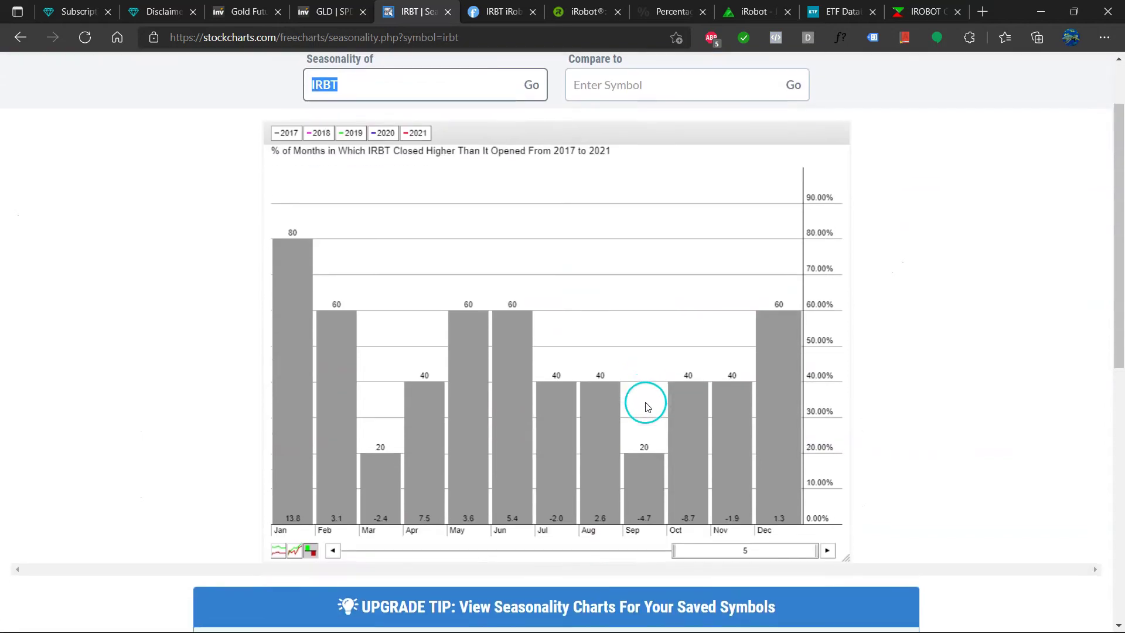
left_click(674, 554)
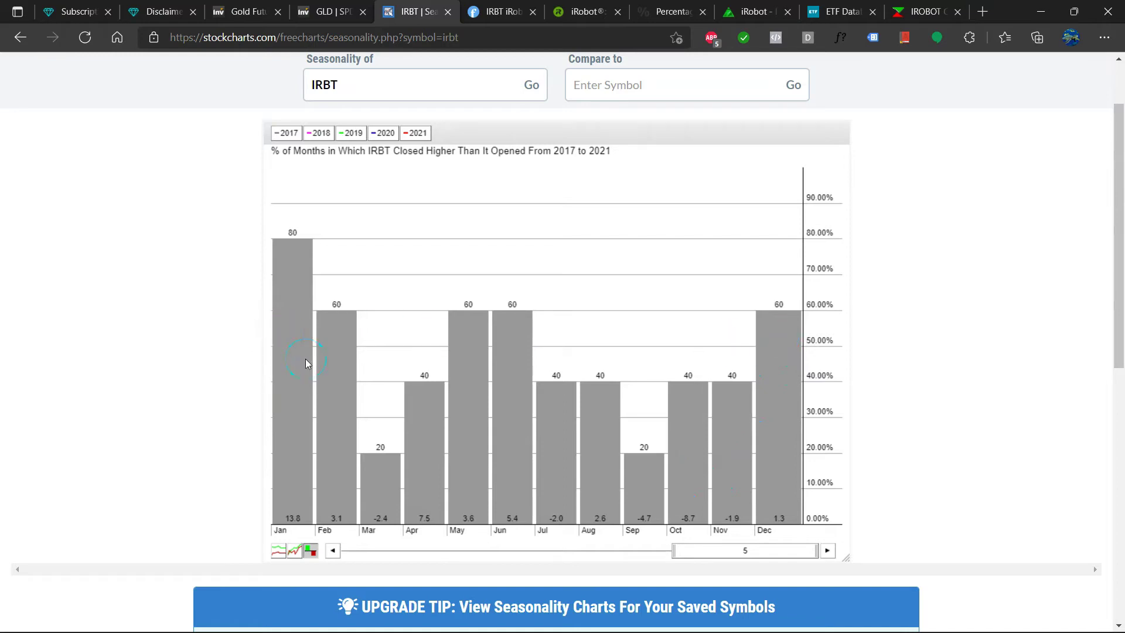
left_click_drag(676, 550, 531, 543)
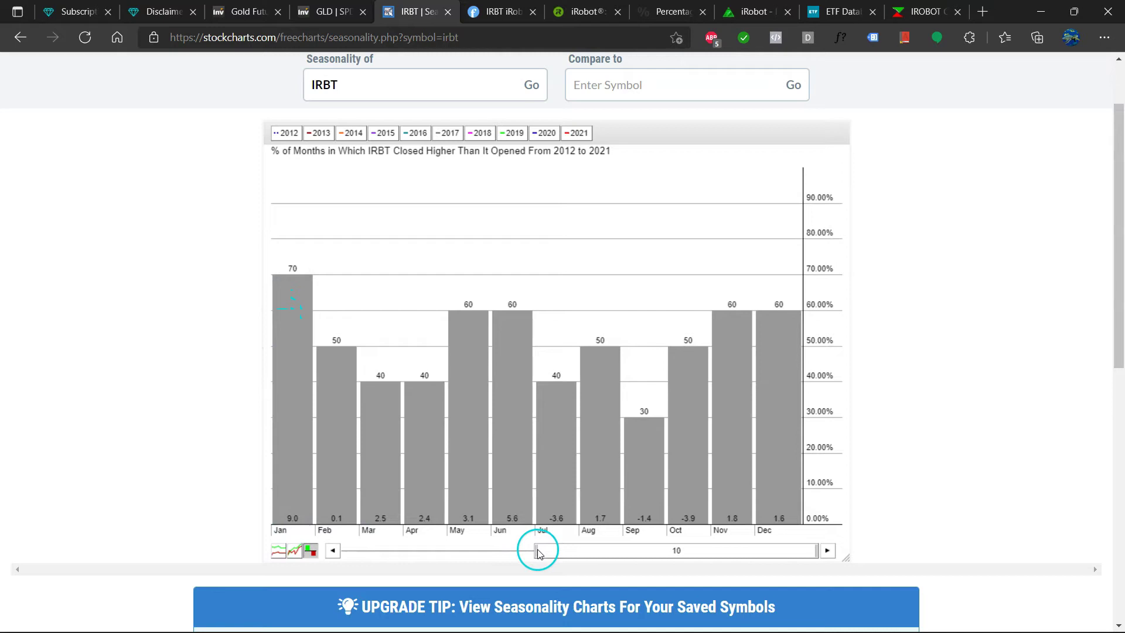
left_click_drag(537, 550, 114, 519)
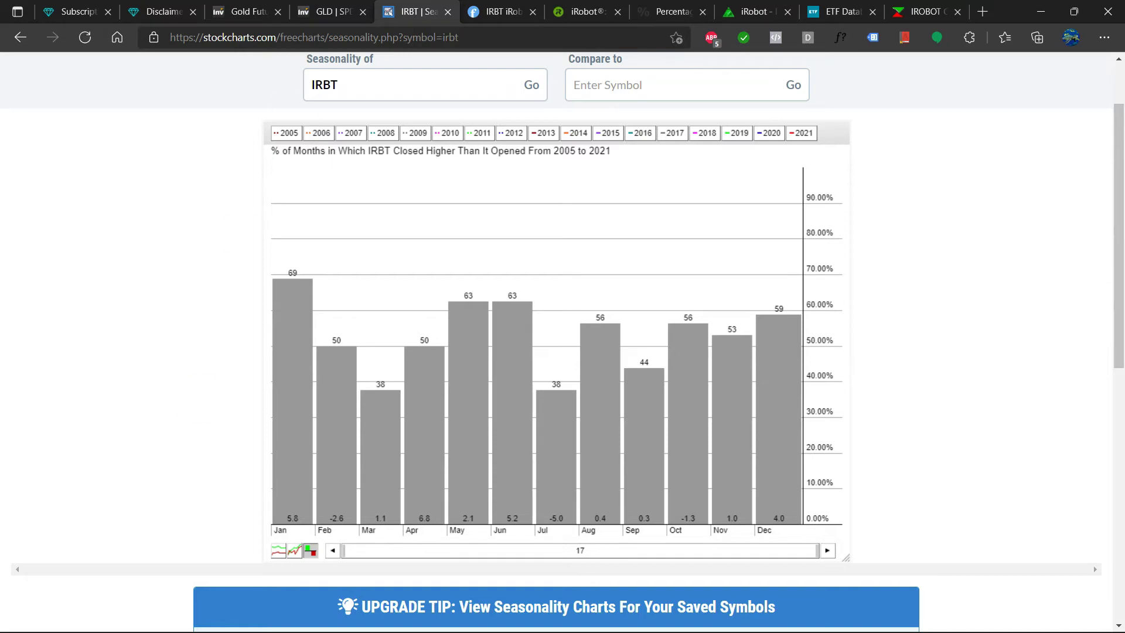
Step: Open the Finviz page for IRBT and review its daily chart, fundamentals table and analyst rating changes
left_click(501, 12)
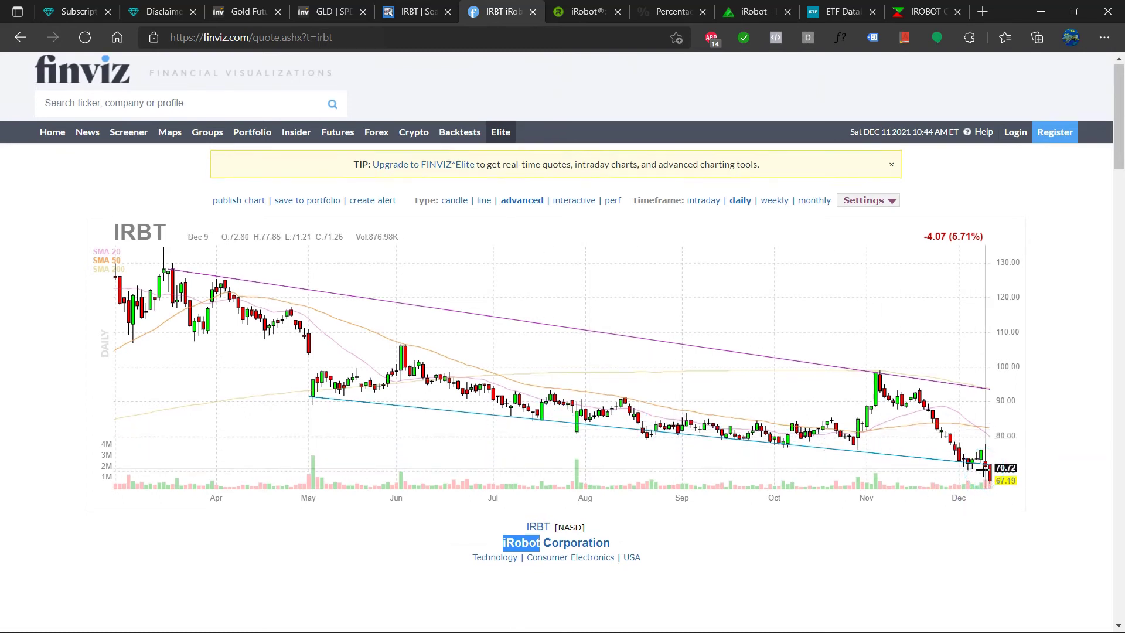
scroll(964, 457, "down", 5)
left_click(856, 348)
scroll(855, 349, "down", 2)
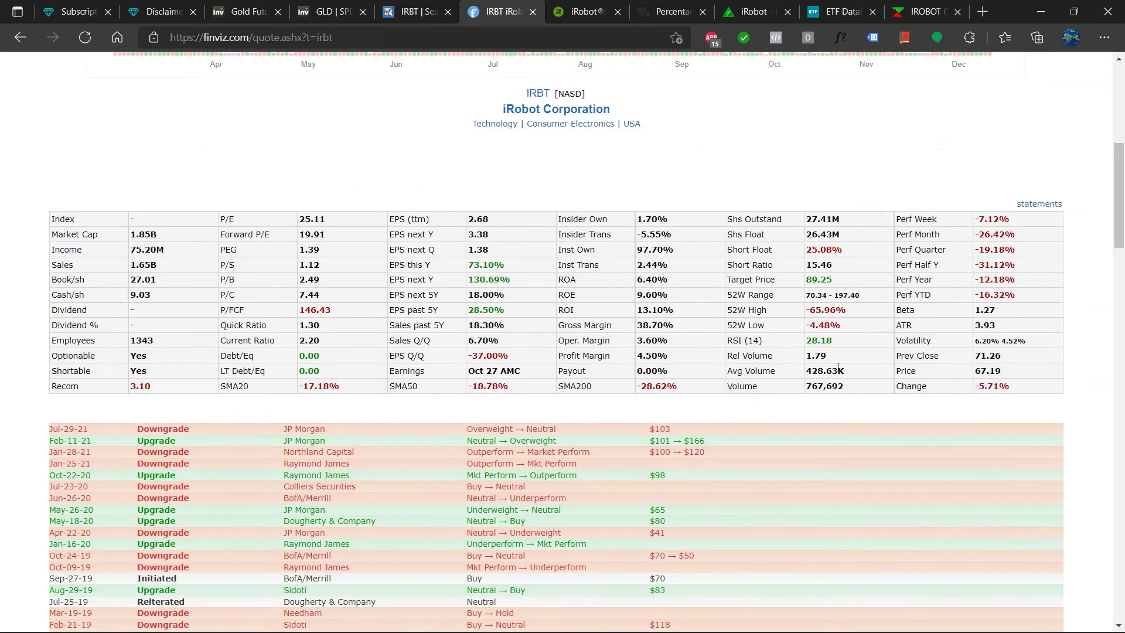
scroll(937, 352, "up", 1)
left_click_drag(1021, 385, 929, 307)
left_click(1111, 370)
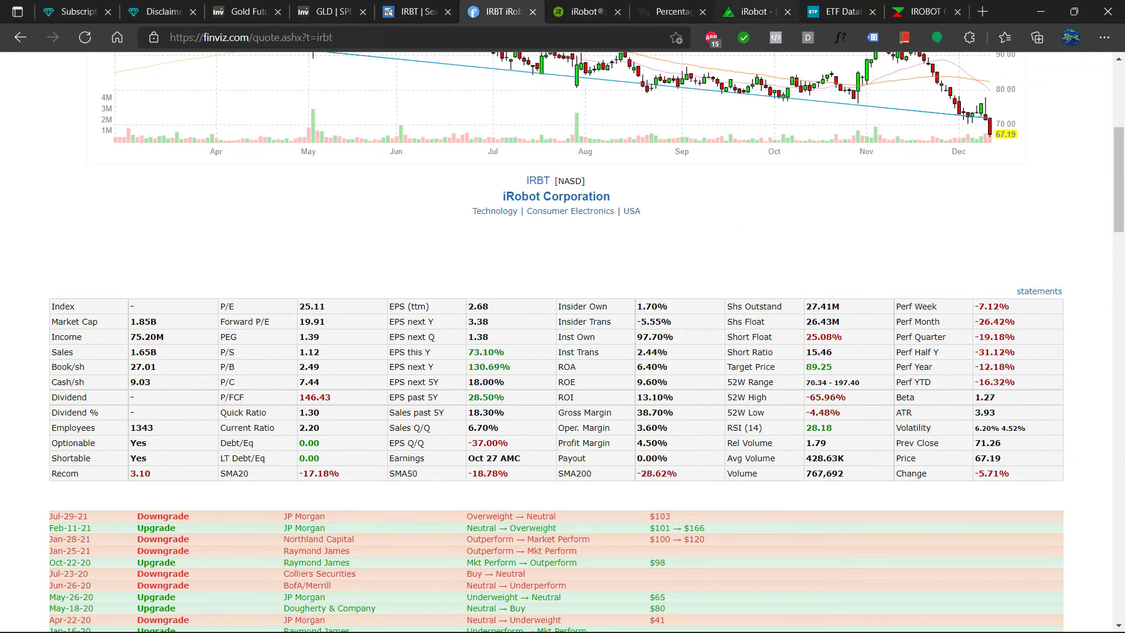
Step: Open the Zacks page for IRBT, review its rank and quote overview, and examine the insider transactions table
left_click(754, 11)
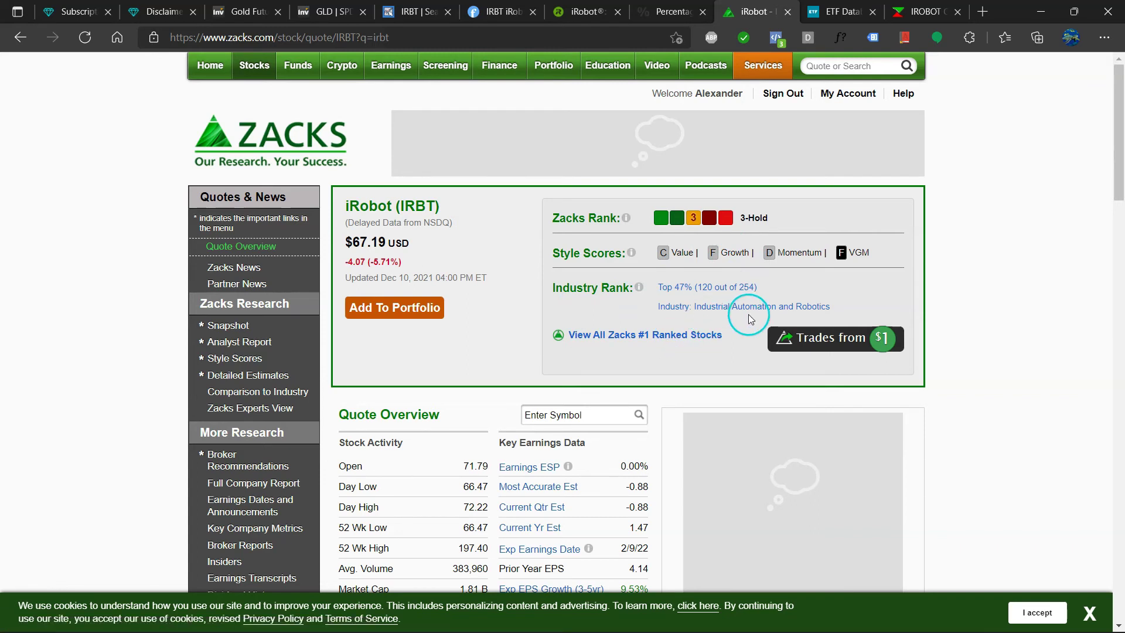
scroll(645, 320, "down", 3)
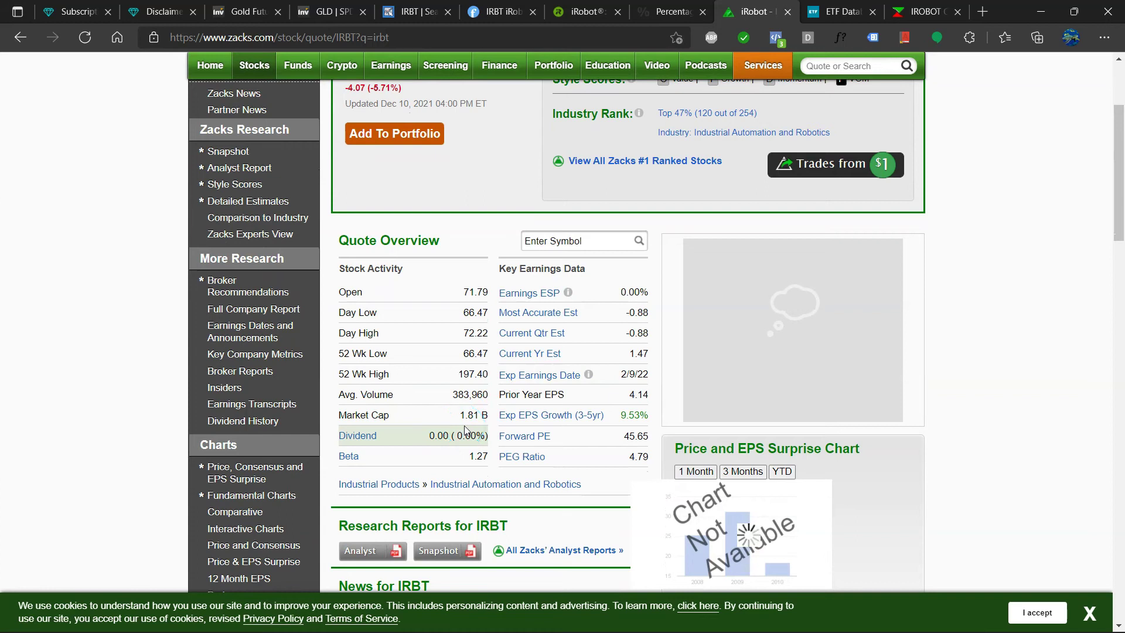
left_click(223, 387)
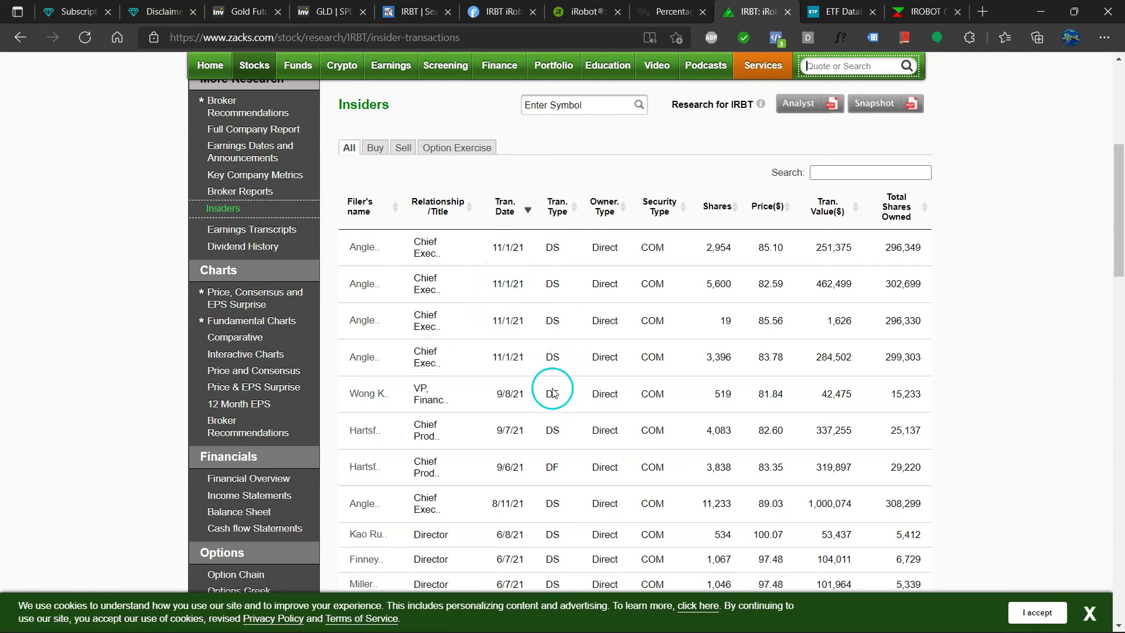
scroll(557, 515, "down", 3)
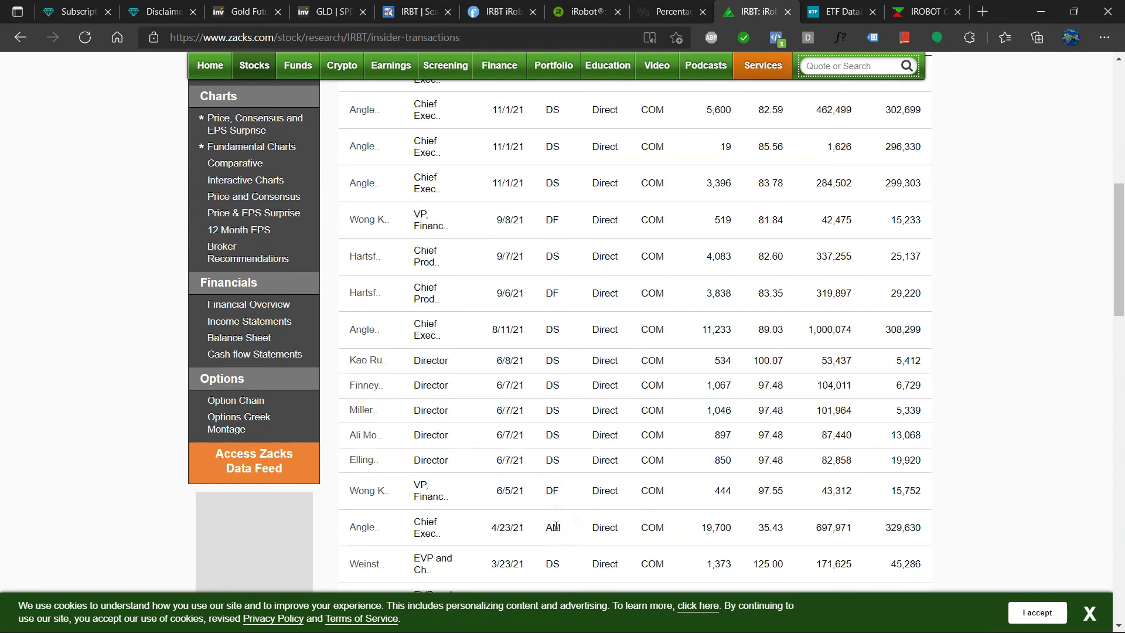
scroll(557, 528, "up", 4)
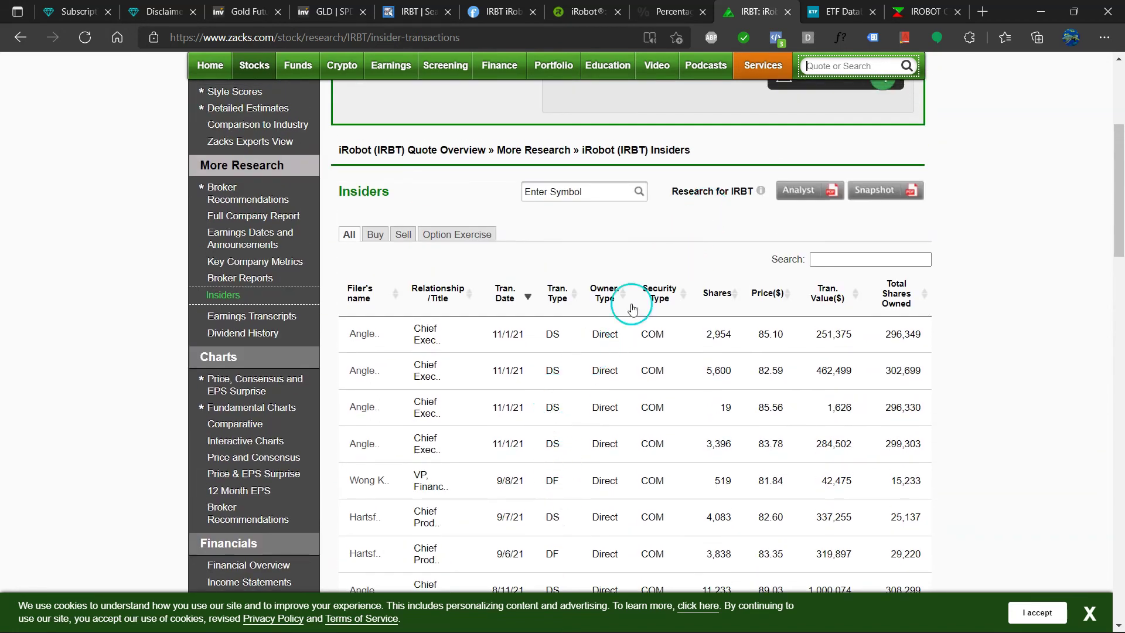
Step: Open iRobot's consensus page on MarketScreener and review the analyst consensus, target price revisions and recommendations chart
left_click(921, 12)
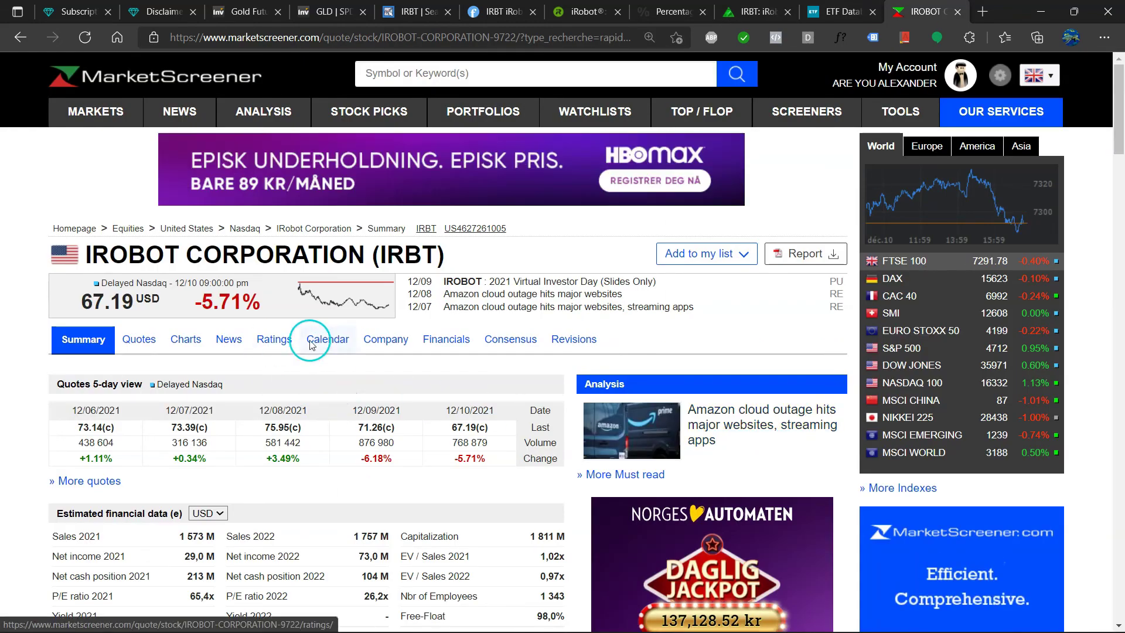
left_click(525, 342)
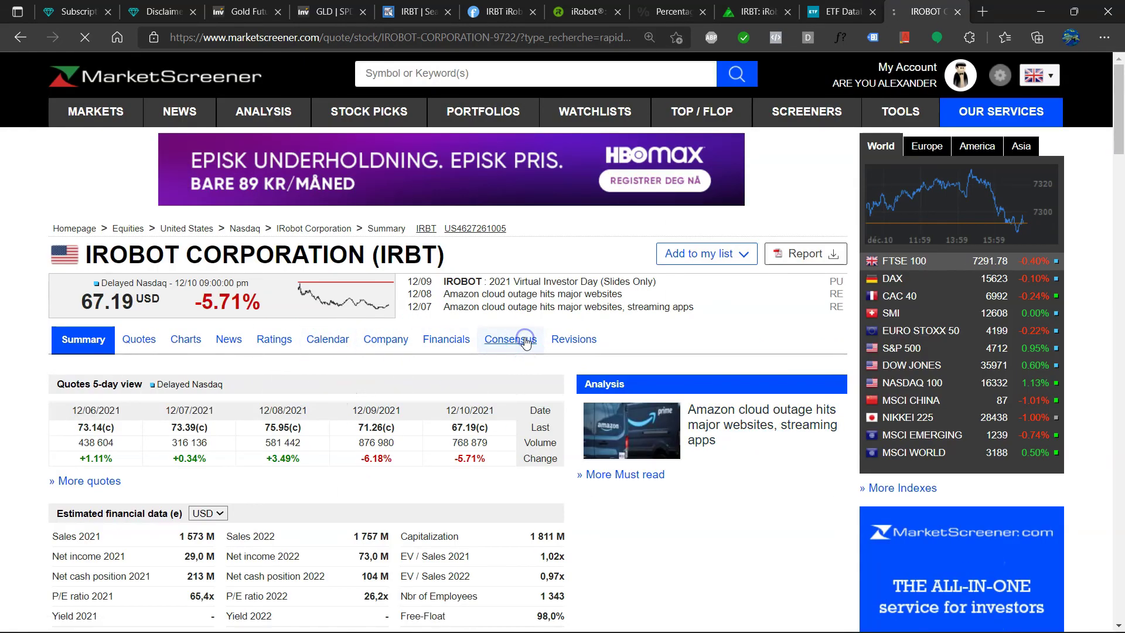
scroll(525, 342, "down", 3)
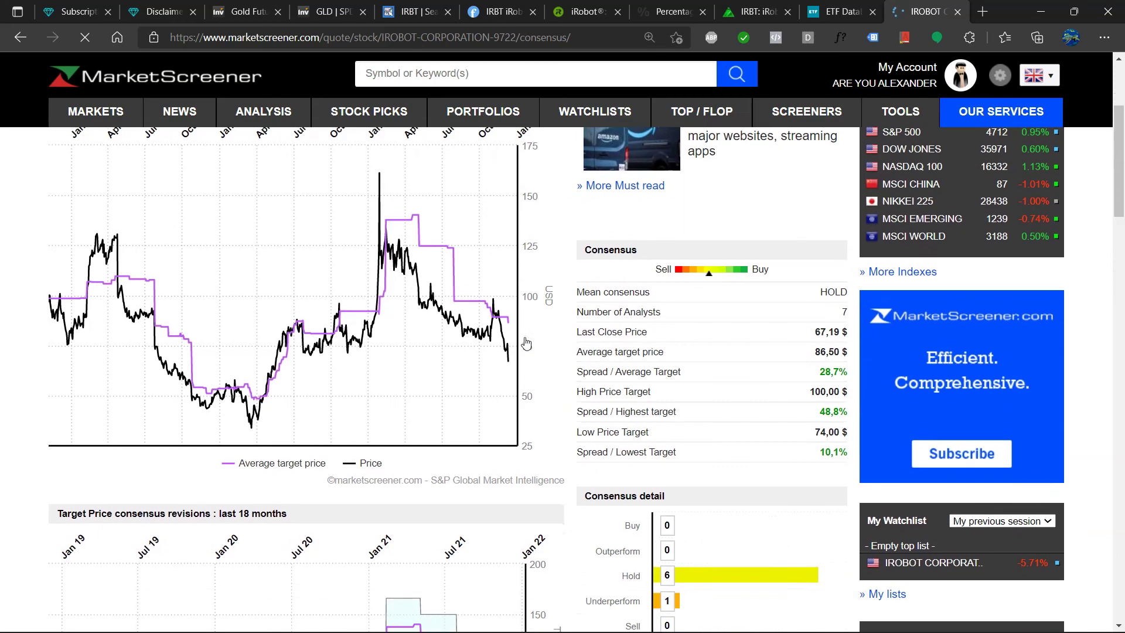
scroll(526, 342, "down", 9)
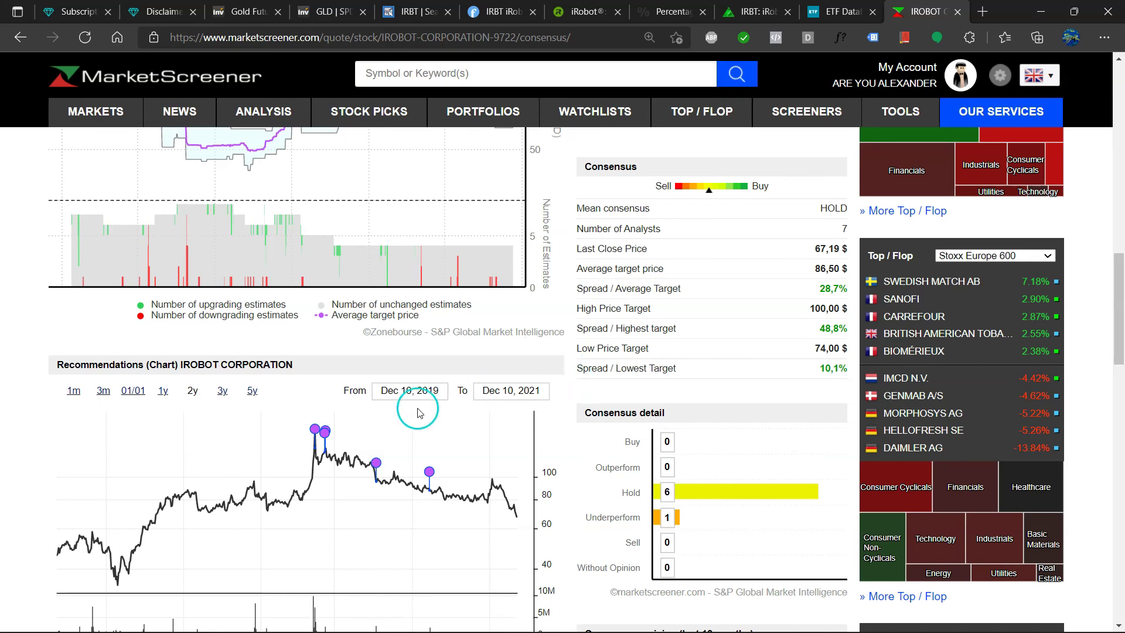
Step: Return to the Diamond Arm subscription page to view the subscription offer and track record
left_click(78, 12)
left_click(667, 289)
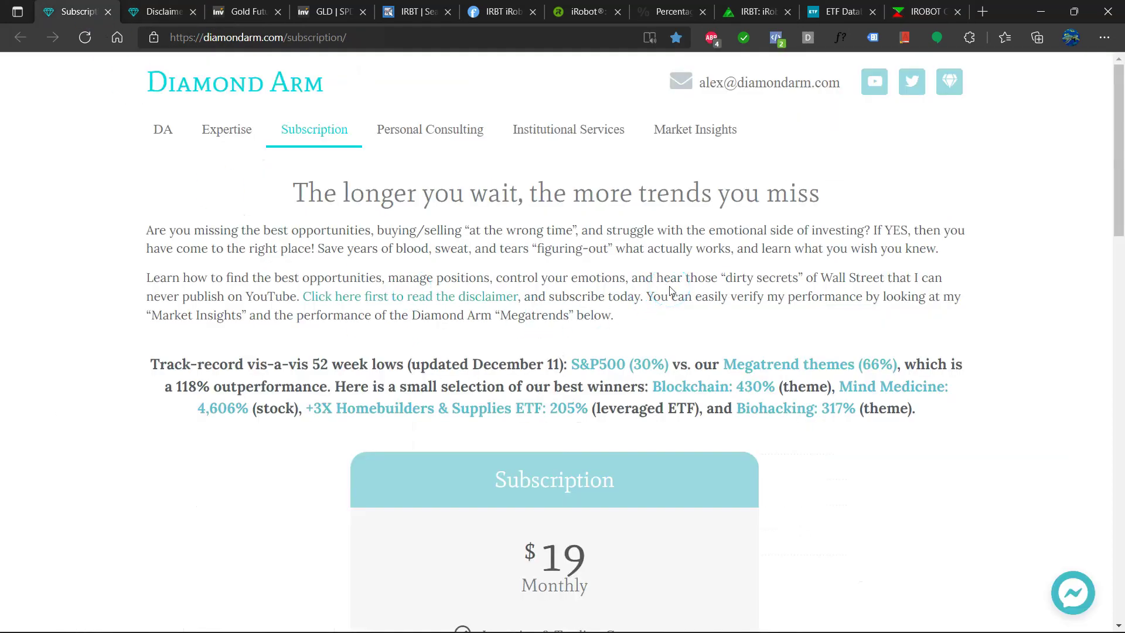